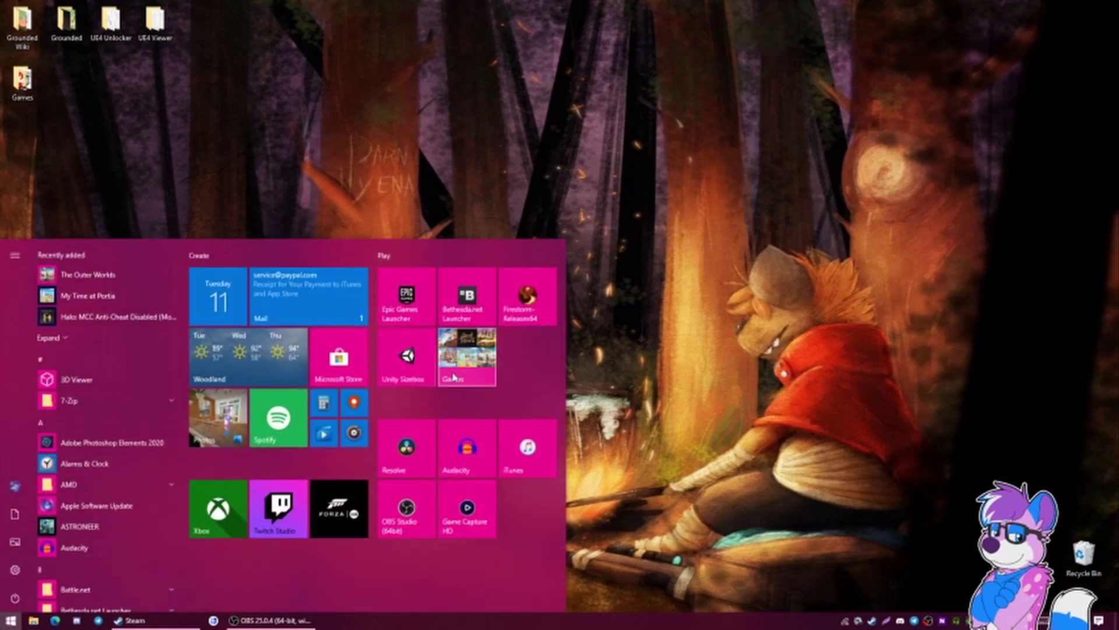
{"action": "key", "text": "super"}
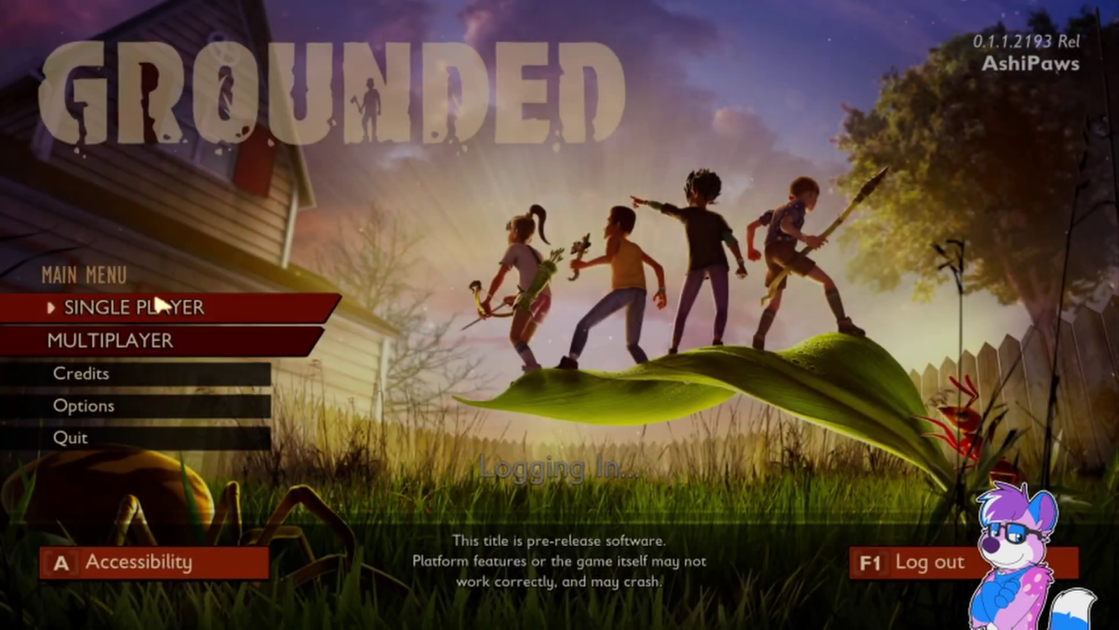
- Launch the Xbox Live-connected installation of Grounded, check its single-player load list, and exit
{"action": "left_click", "coordinate": [155, 303]}
{"action": "left_click", "coordinate": [152, 344]}
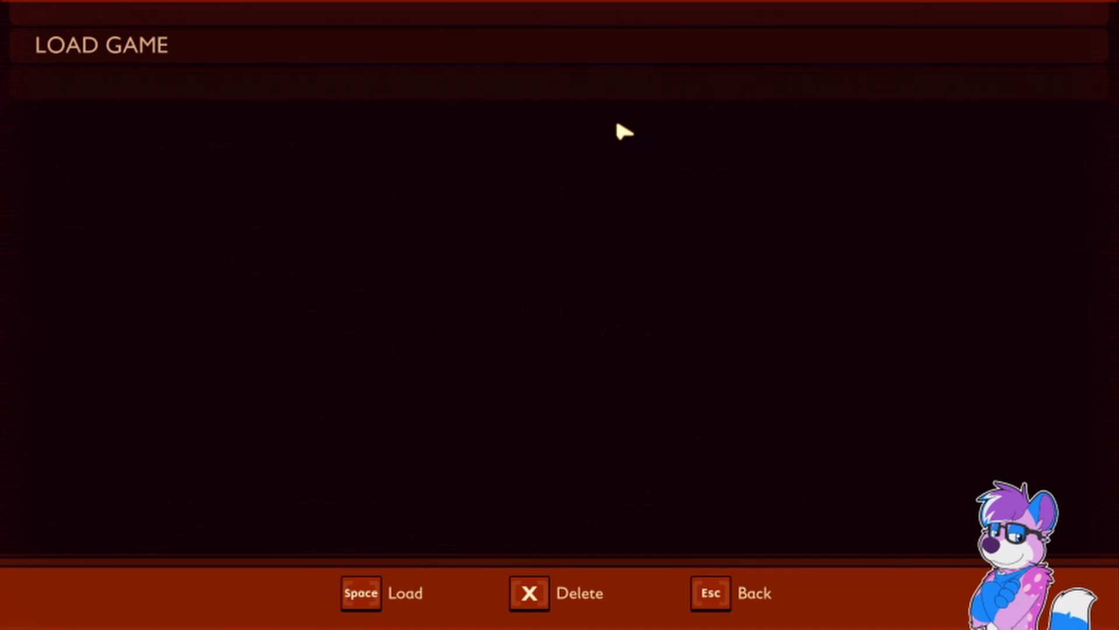
{"action": "left_click", "coordinate": [721, 616]}
{"action": "left_click", "coordinate": [130, 369]}
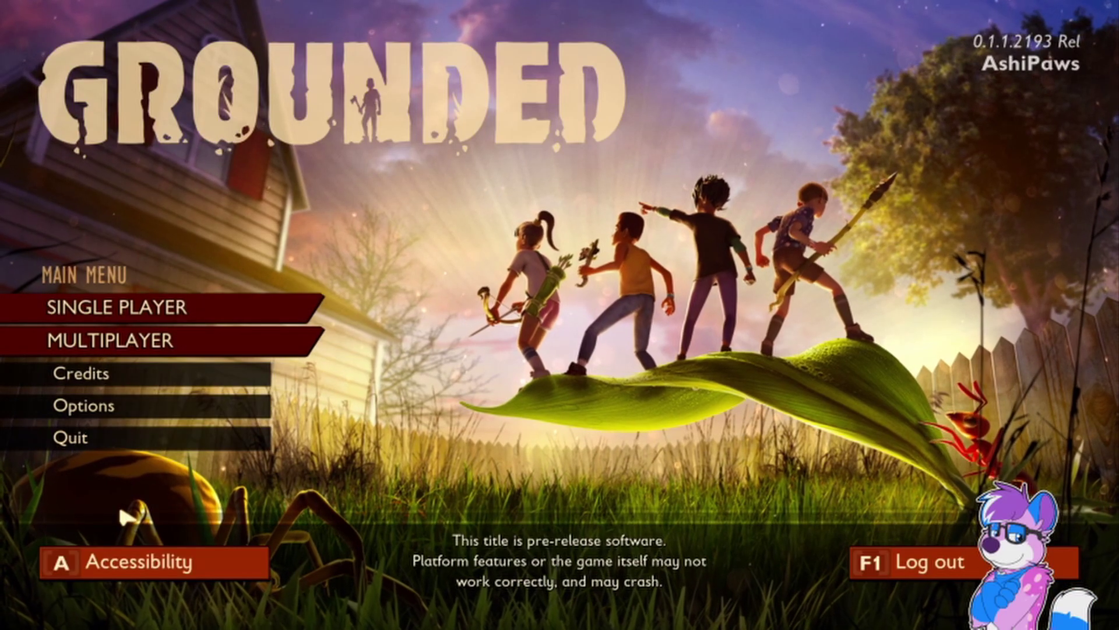
{"action": "left_click", "coordinate": [130, 442]}
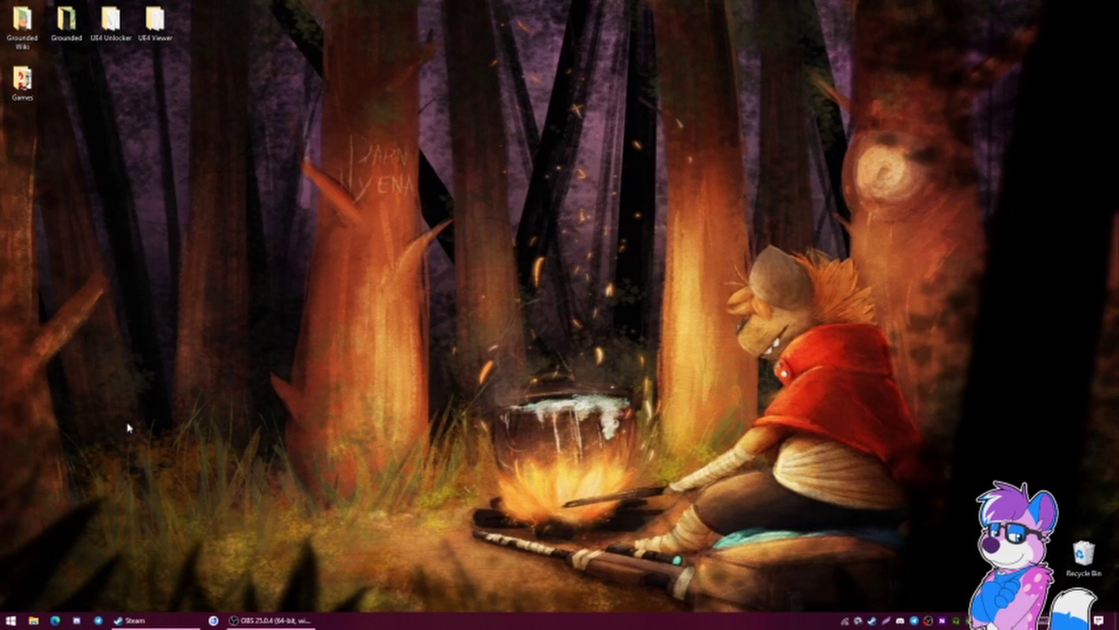
- Launch the Steam version of Grounded and load the single-player Pond save with 272d 16h 10m of game time
{"action": "right_click", "coordinate": [874, 620]}
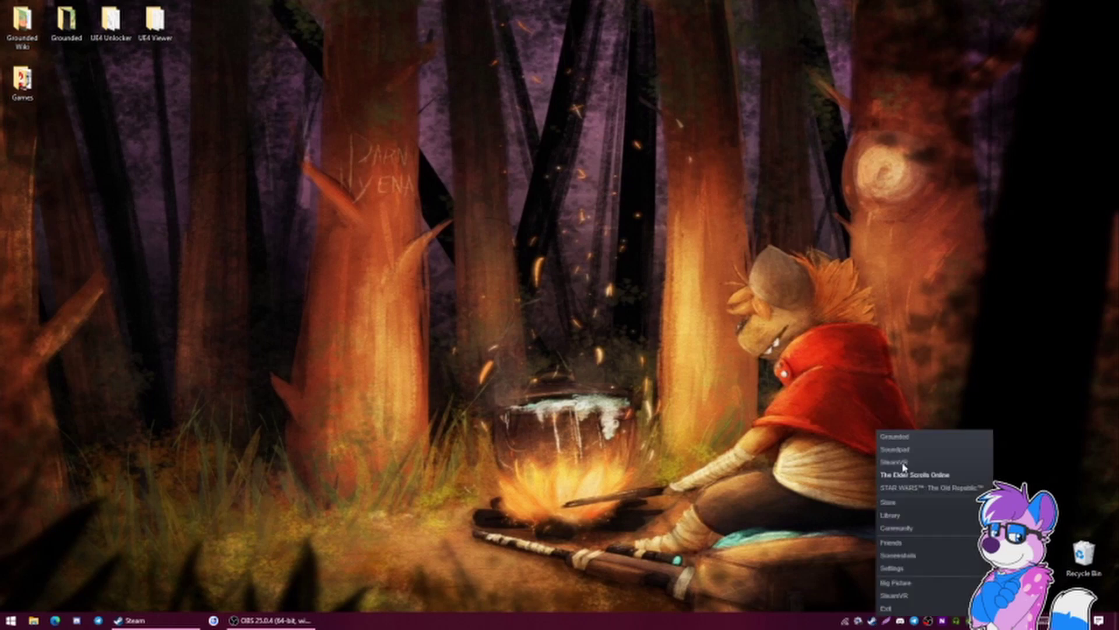
{"action": "left_click", "coordinate": [909, 439]}
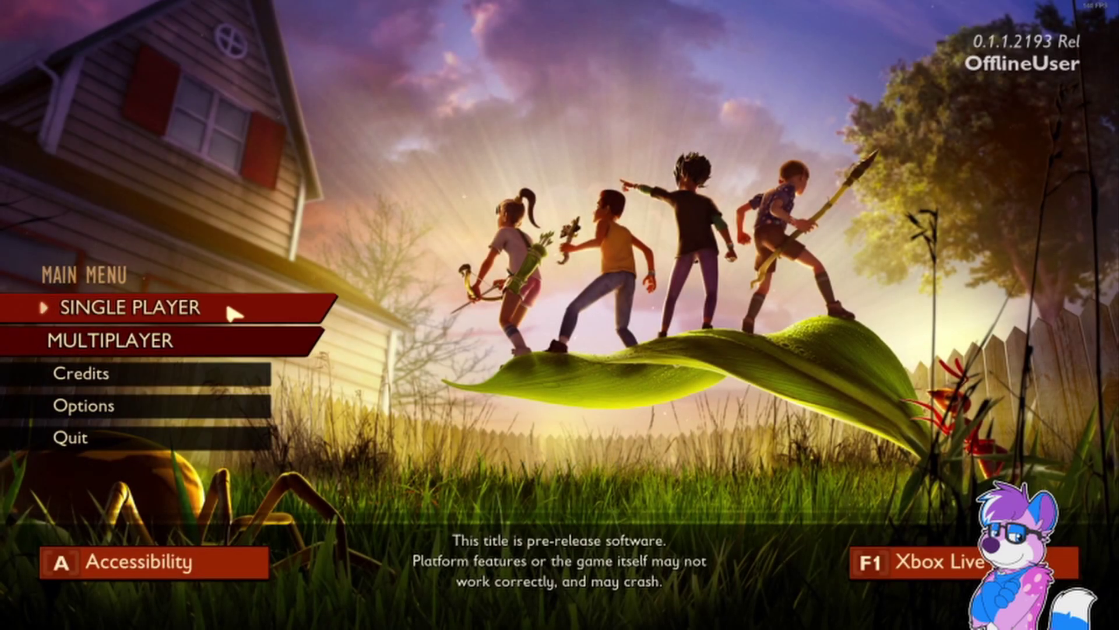
{"action": "left_click", "coordinate": [229, 312]}
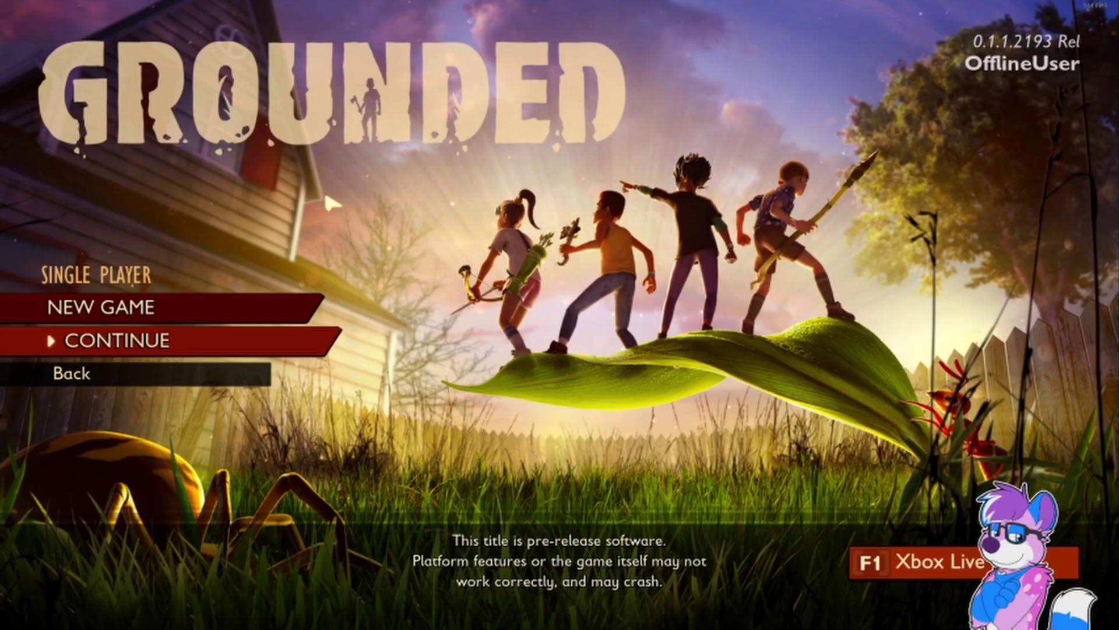
{"action": "left_click", "coordinate": [140, 344]}
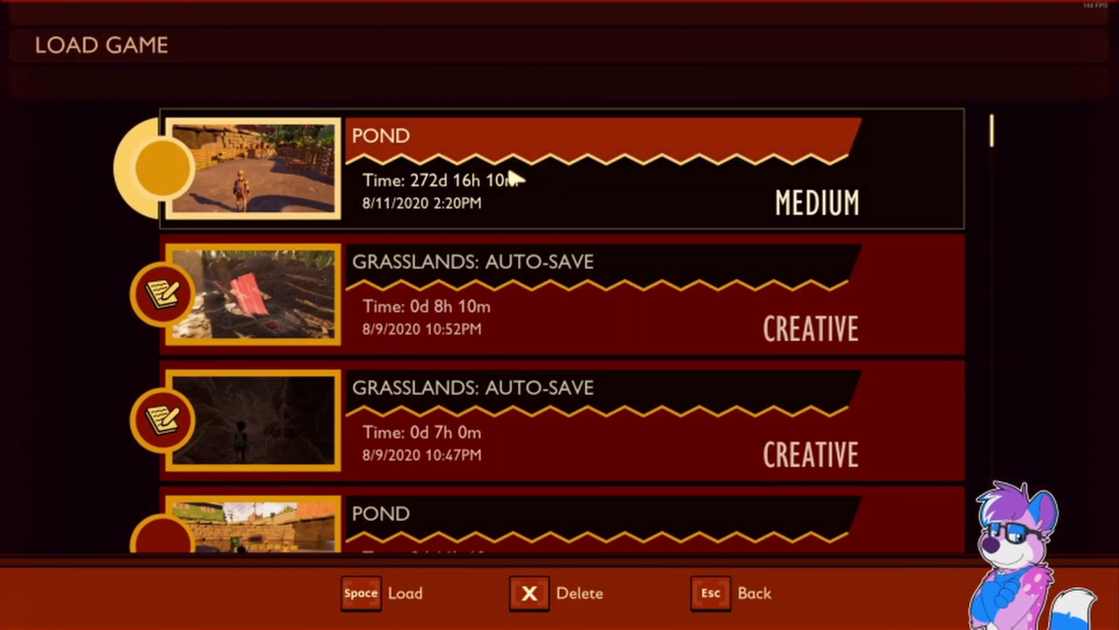
{"action": "left_click", "coordinate": [403, 593]}
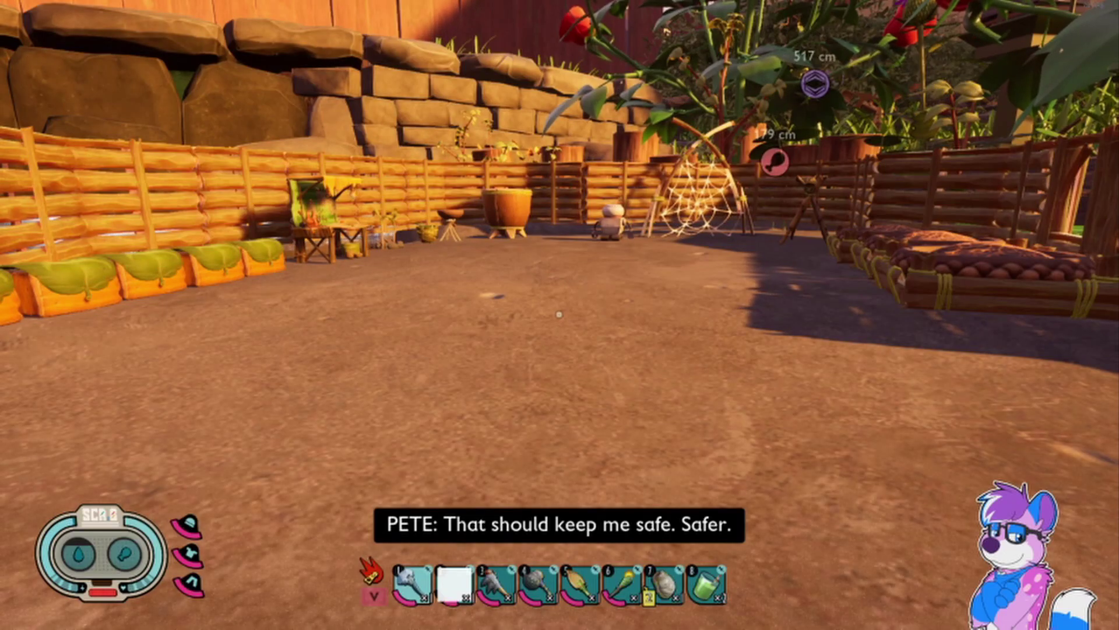
- Equip the Mint Mallet, cross the base, and inspect the contents of the storage container near the purple armchairs
{"action": "key", "text": "1"}
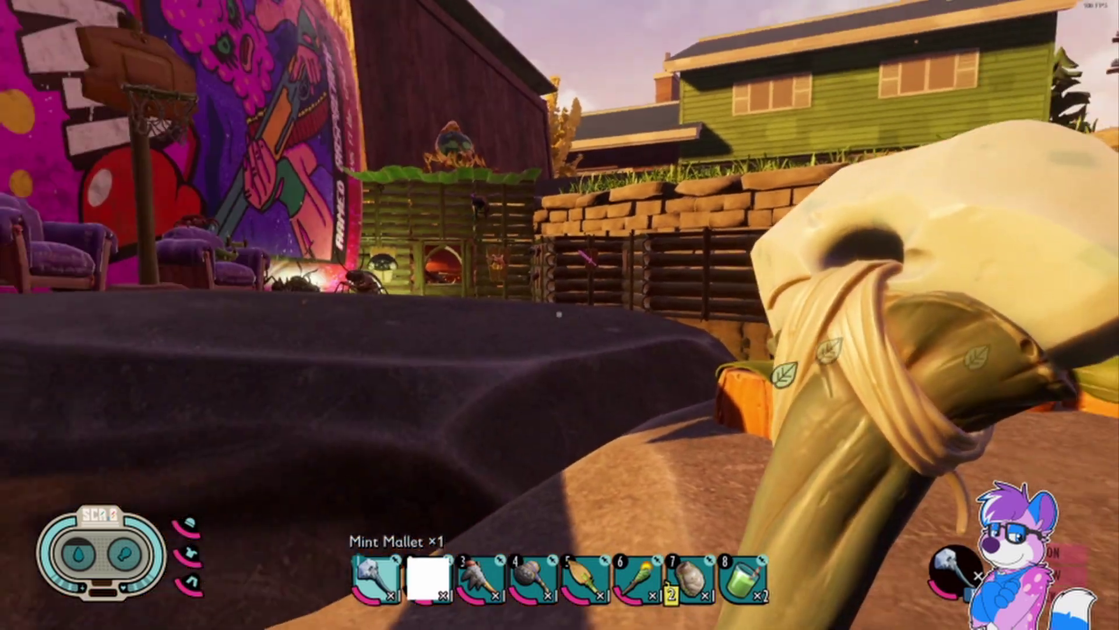
{"action": "key", "text": "w"}
{"action": "key", "text": "space"}
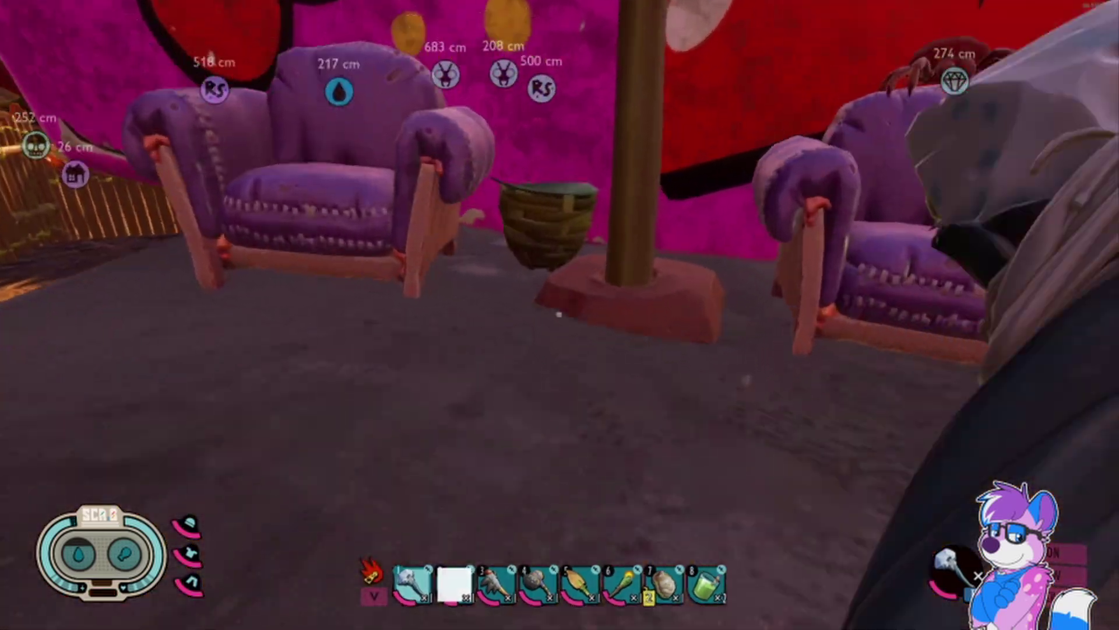
{"action": "key", "text": "e"}
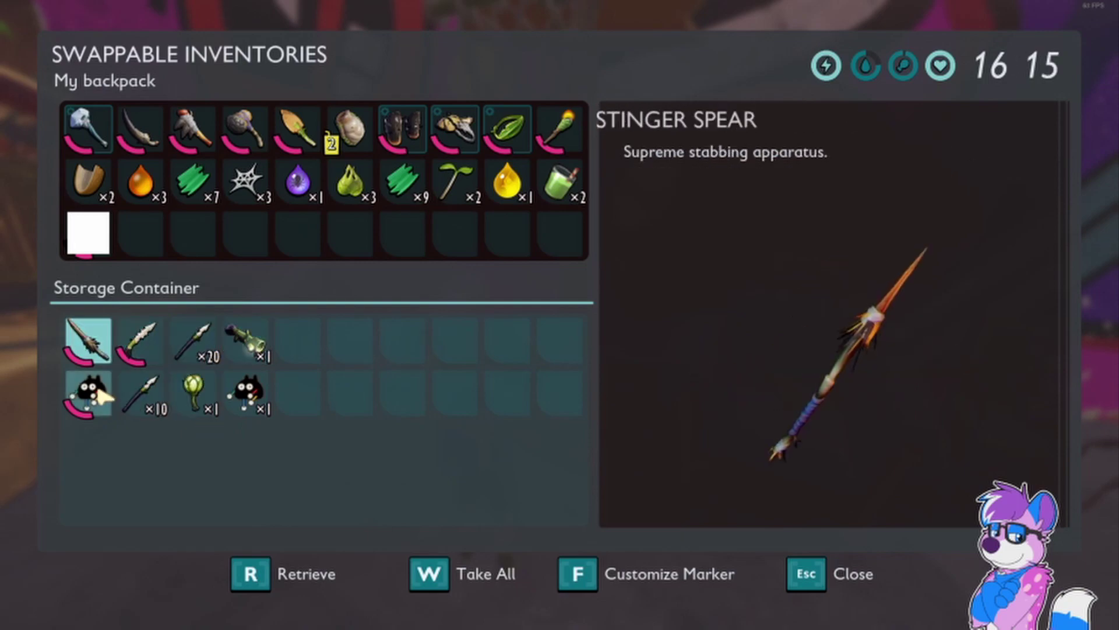
{"action": "key", "text": "Escape"}
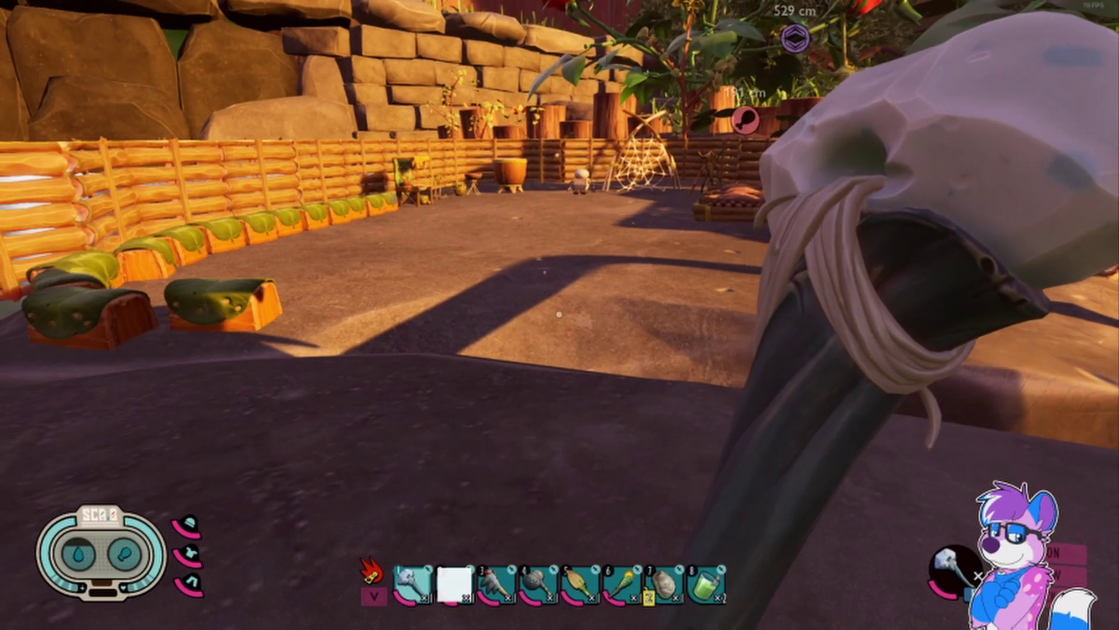
- Look around the fenced base yard and superquit the game straight to the desktop
{"action": "key", "text": "w"}
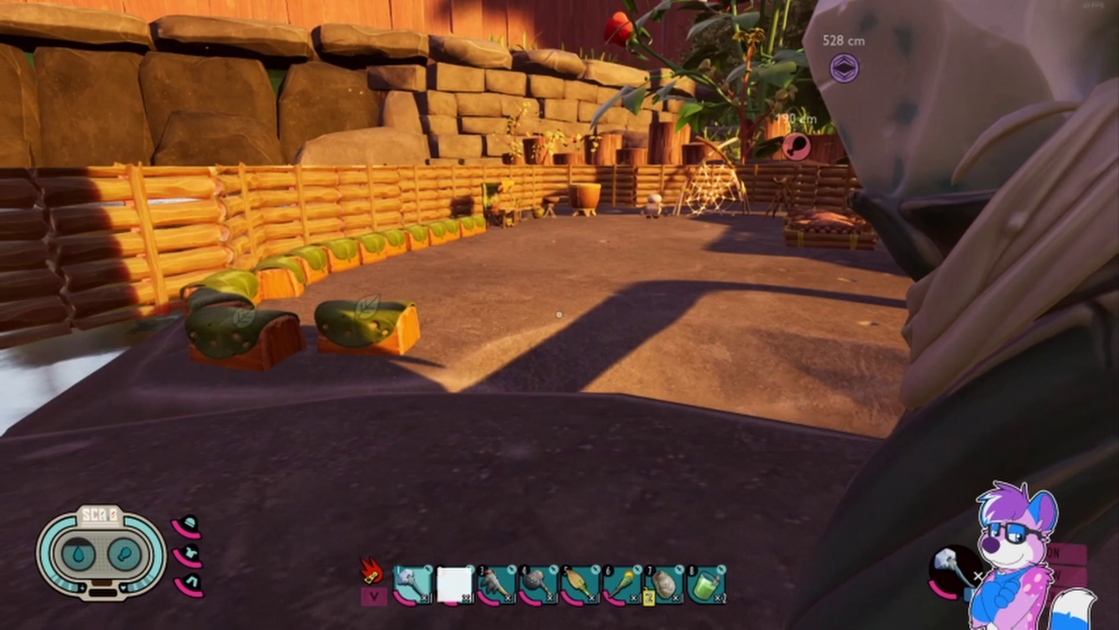
{"action": "key", "text": "w"}
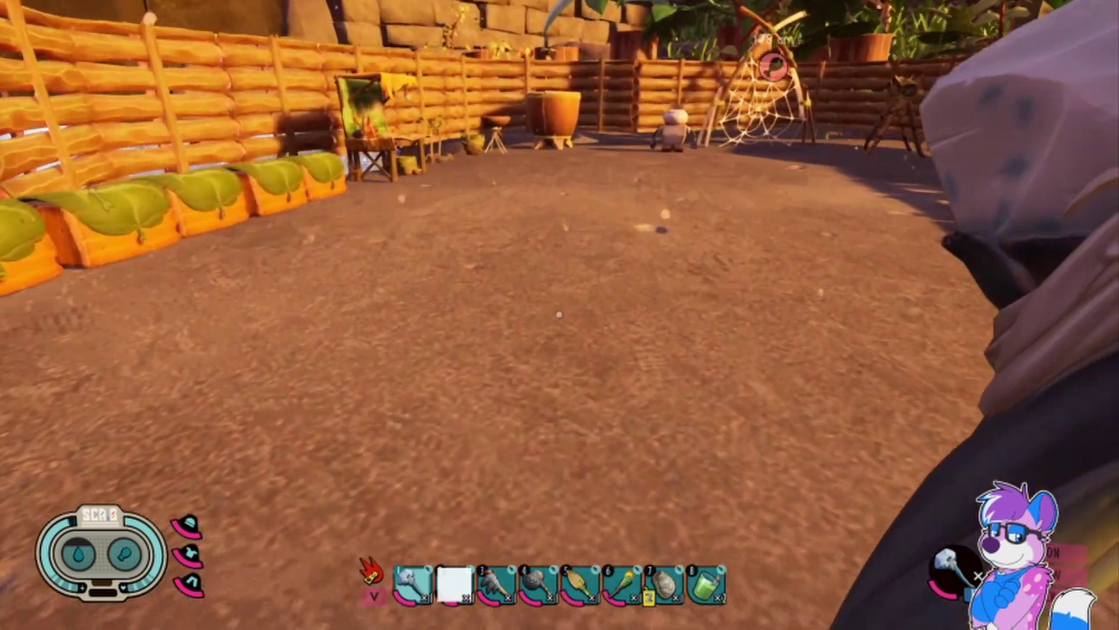
{"action": "key", "text": "2"}
{"action": "key", "text": "w"}
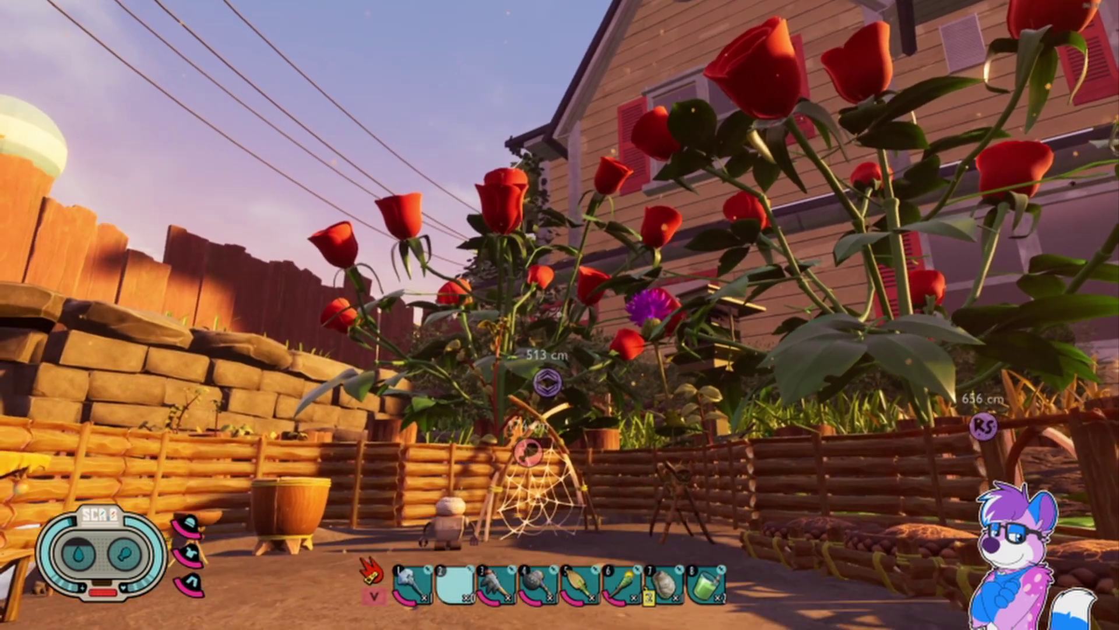
{"action": "key", "text": "1"}
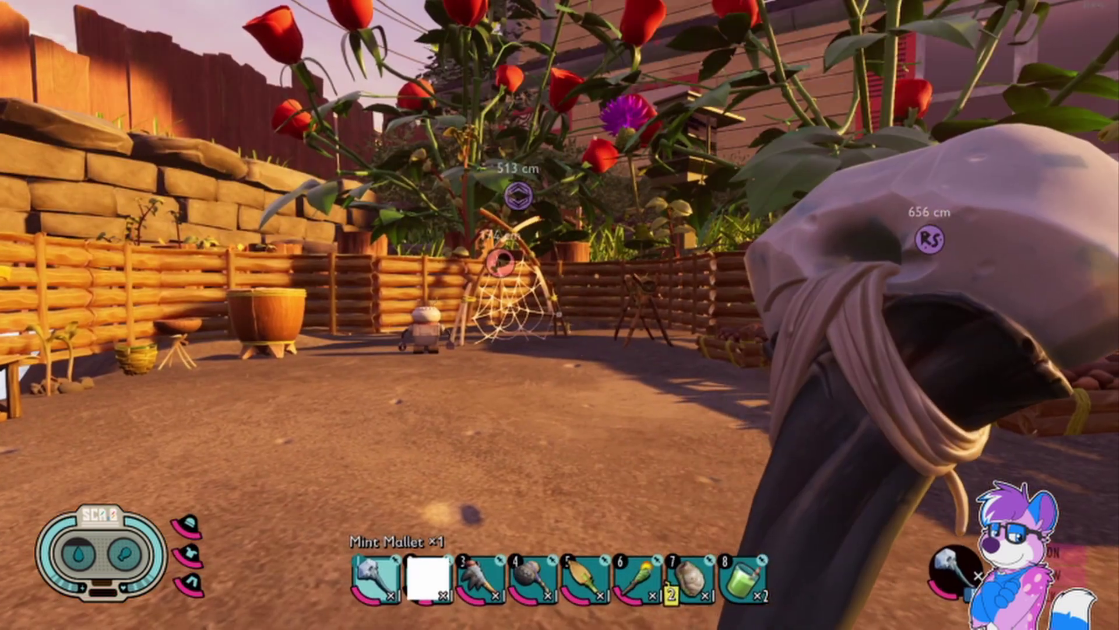
{"action": "key", "text": "Escape"}
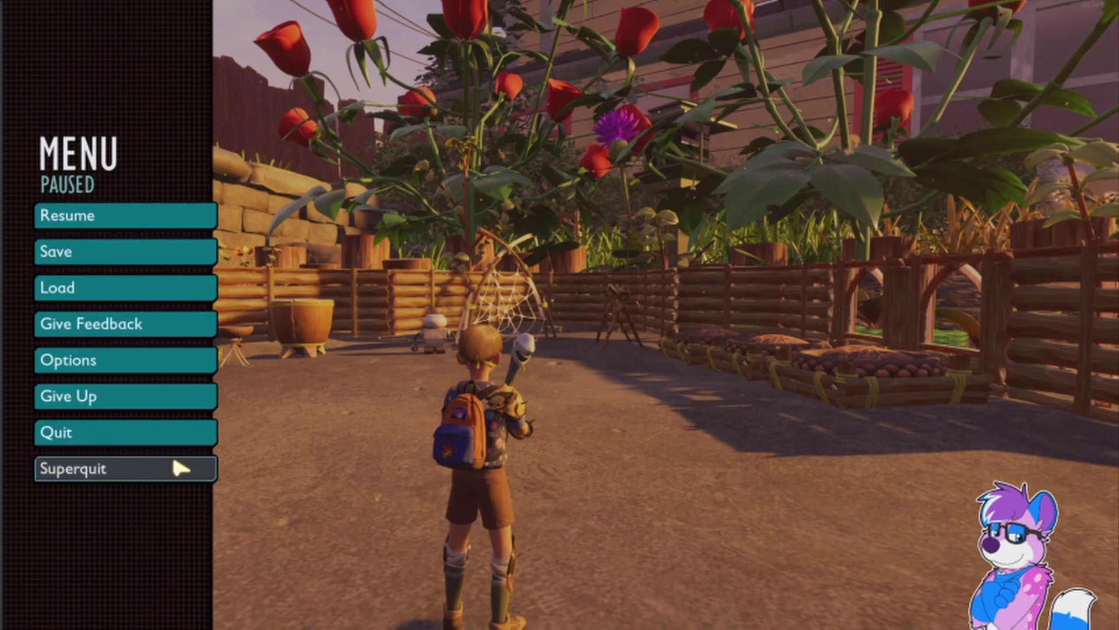
{"action": "left_click", "coordinate": [181, 467]}
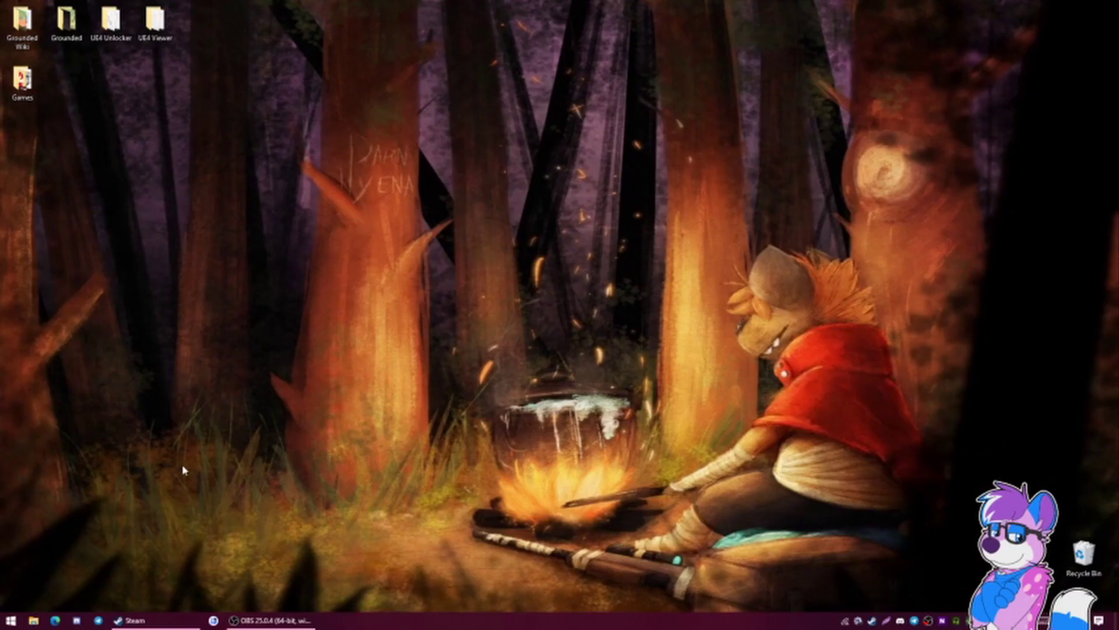
- Switch to File Explorer and open the Grounded folder inside the user profile's Saved Games folder
{"action": "left_click", "coordinate": [35, 621]}
{"action": "left_click", "coordinate": [87, 225]}
{"action": "left_click", "coordinate": [107, 274]}
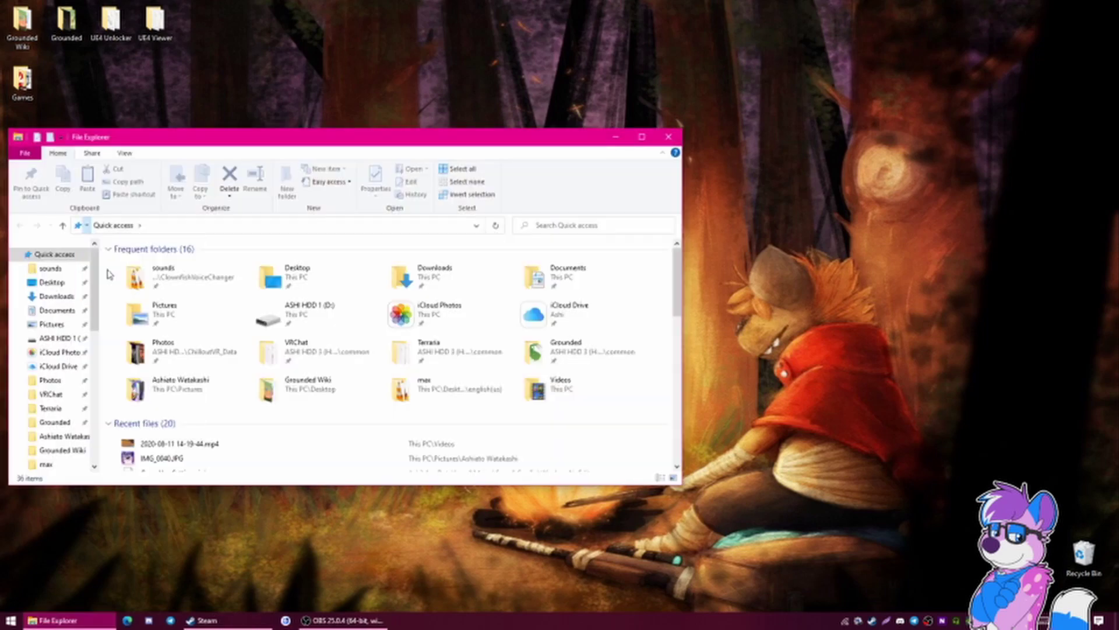
{"action": "left_click", "coordinate": [569, 310]}
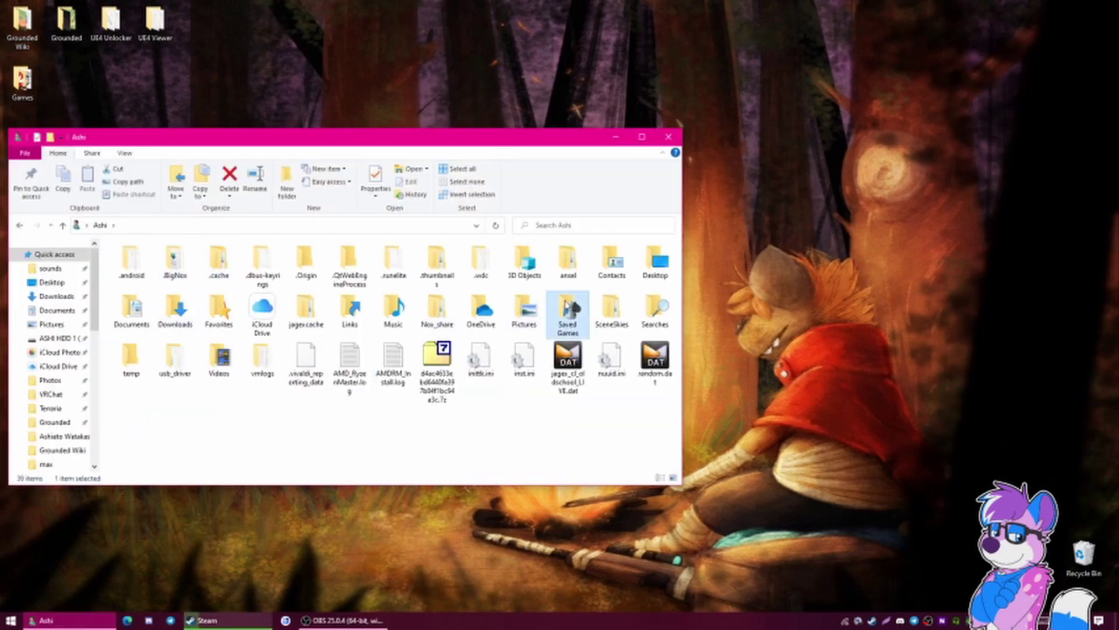
{"action": "double_click", "coordinate": [557, 317]}
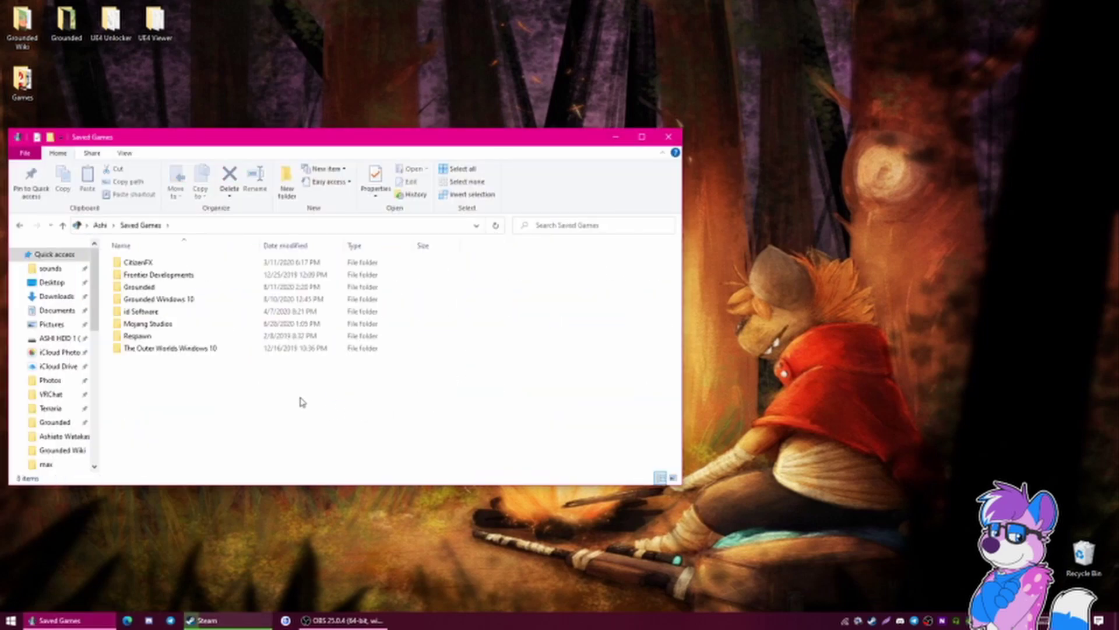
{"action": "double_click", "coordinate": [155, 289]}
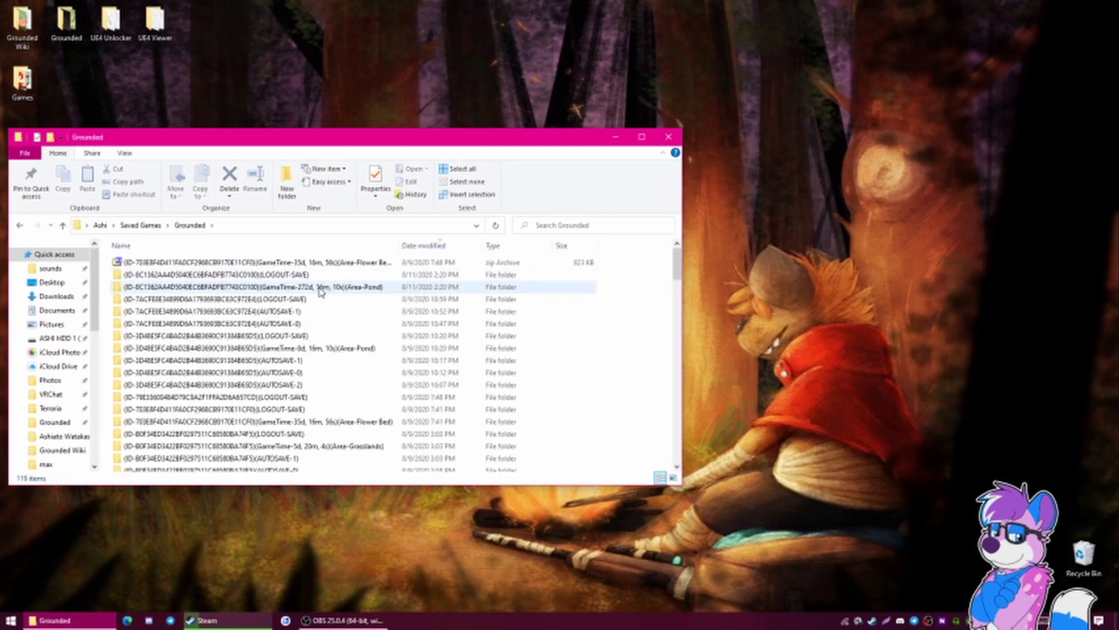
- Compare the save folders by game time, area, and modified date to identify the 272d Area-Pond save
{"action": "left_click", "coordinate": [312, 293]}
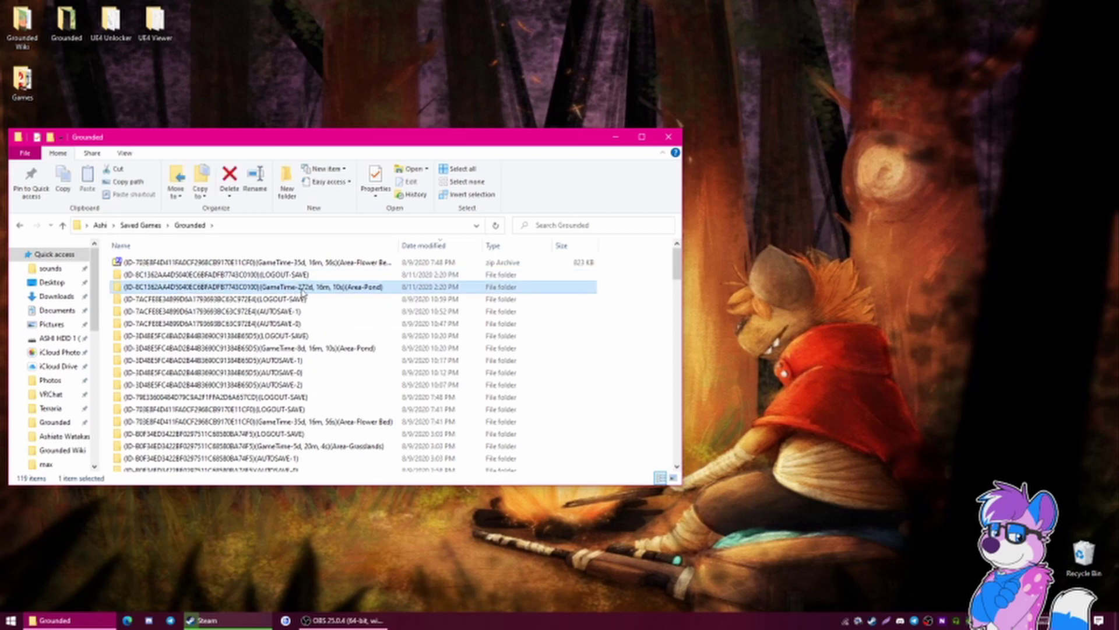
{"action": "left_click", "coordinate": [338, 348]}
{"action": "left_click", "coordinate": [277, 339]}
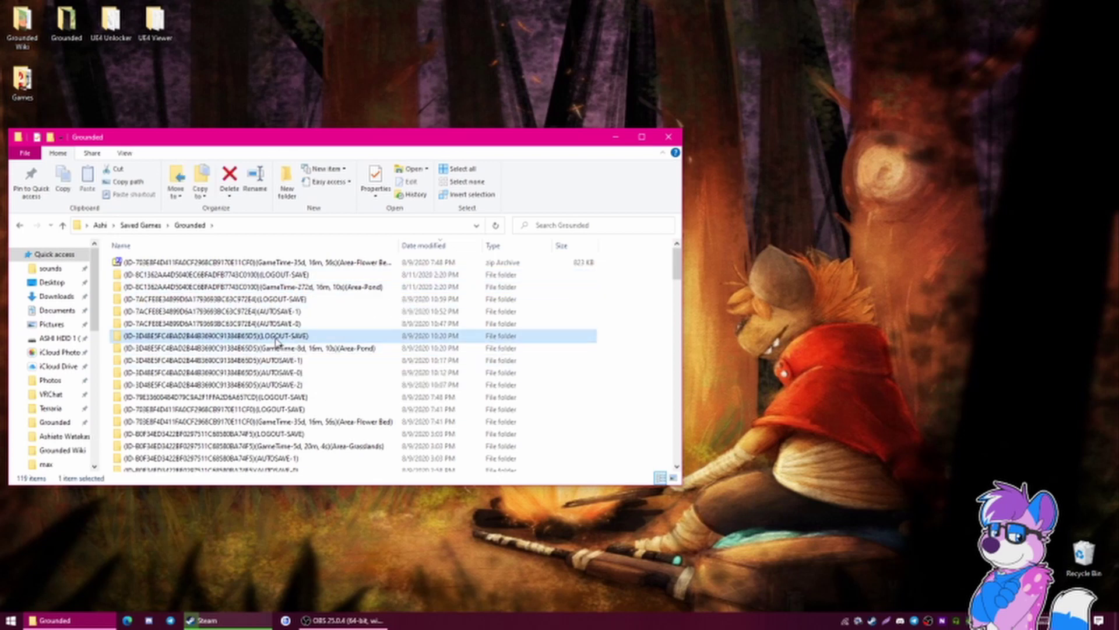
{"action": "left_click", "coordinate": [291, 326]}
{"action": "left_click", "coordinate": [327, 312]}
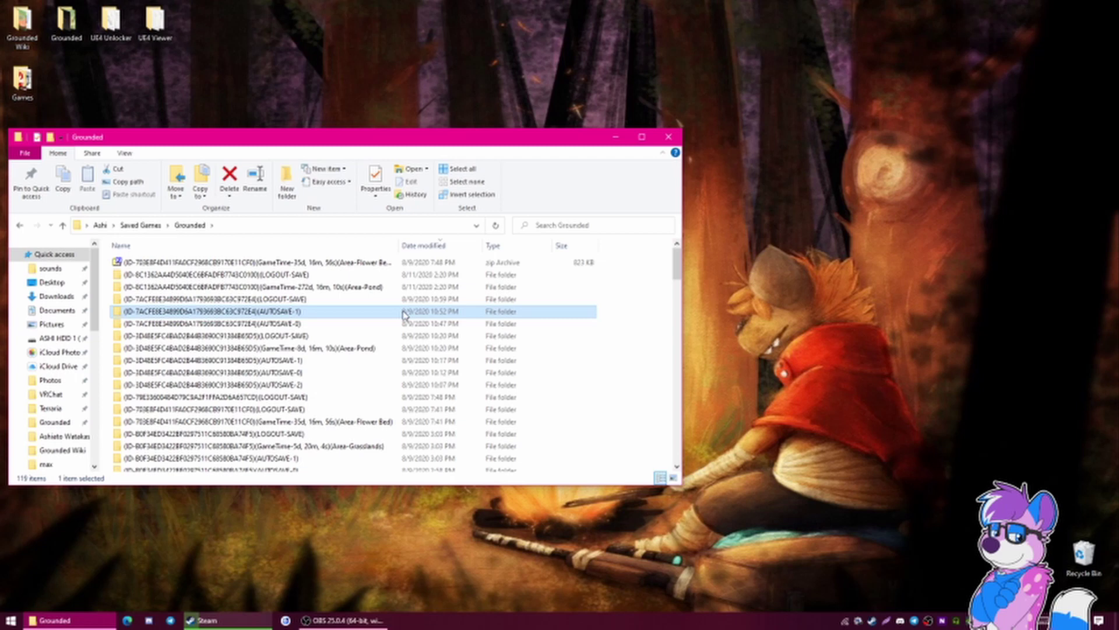
{"action": "left_click", "coordinate": [292, 300]}
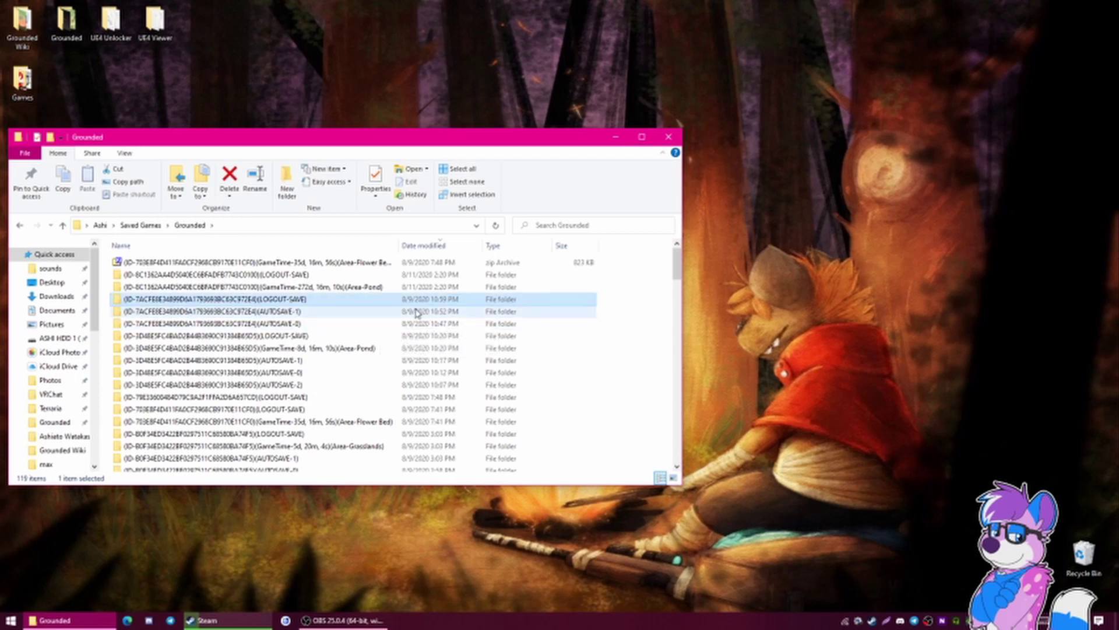
{"action": "left_click", "coordinate": [281, 288]}
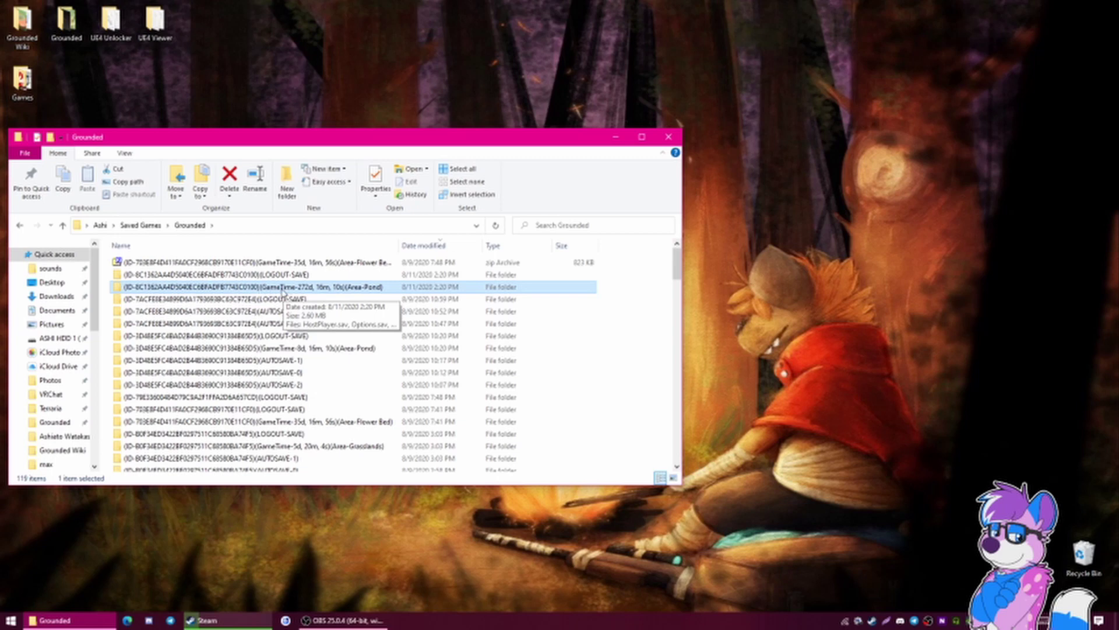
- Delete the zip archive of the 35d, 16m, 56s Flower Bed save from the Grounded folder
{"action": "key", "text": "Up"}
{"action": "key", "text": "Up"}
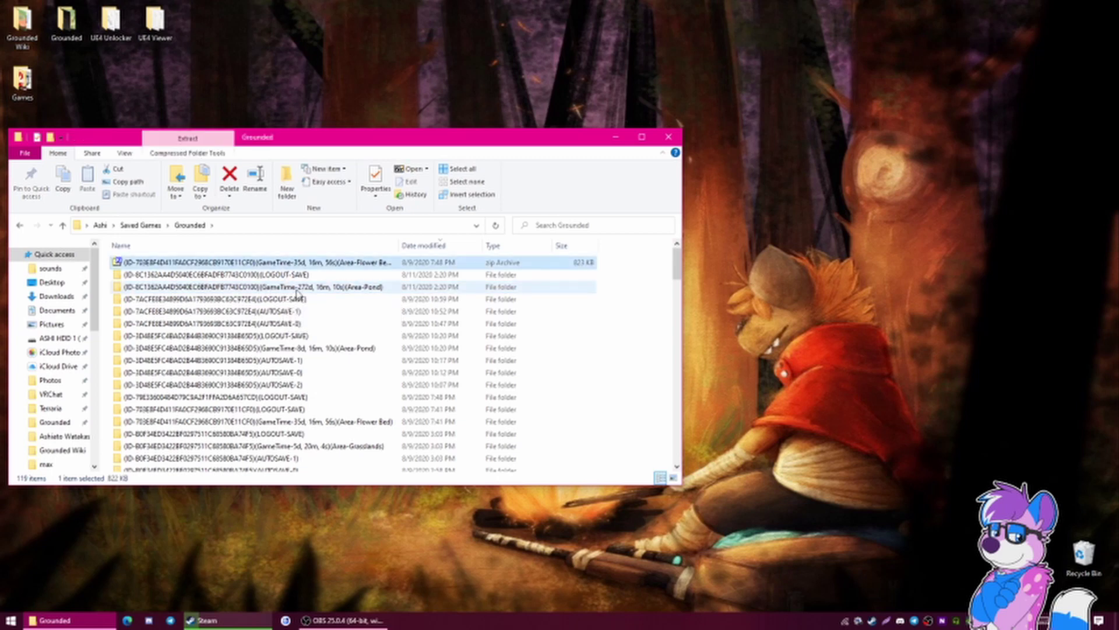
{"action": "key", "text": "Delete"}
- Copy the GameTime-272d, 16m, 10s Area-Pond save folder into the account ID subfolder of Saved Games > Grounded Windows 10
{"action": "left_click", "coordinate": [300, 275]}
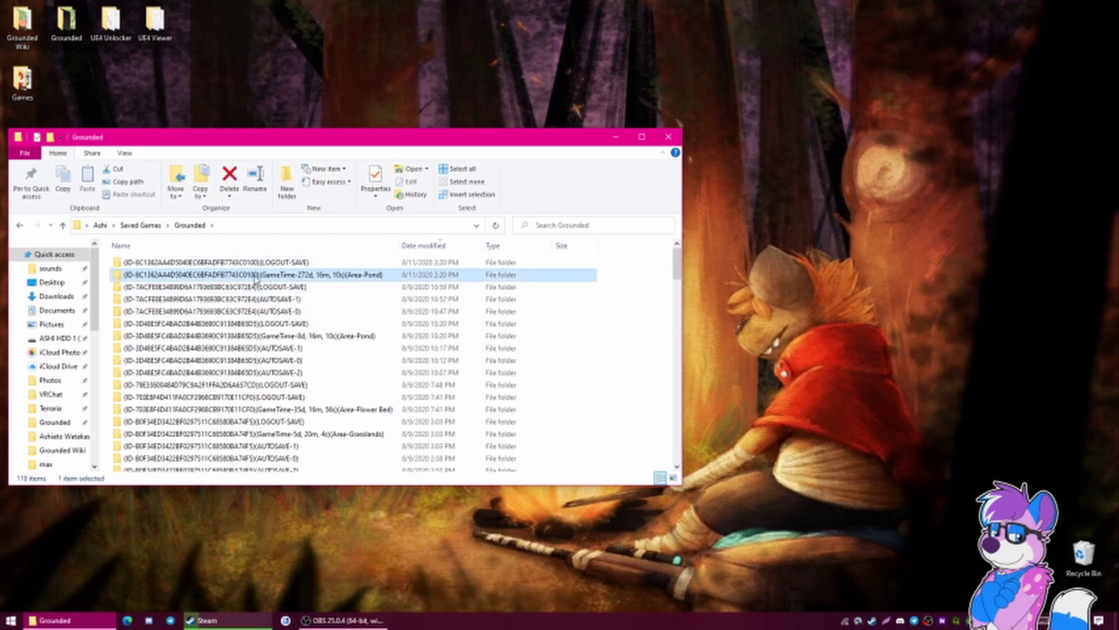
{"action": "right_click", "coordinate": [255, 279]}
{"action": "left_click", "coordinate": [301, 530]}
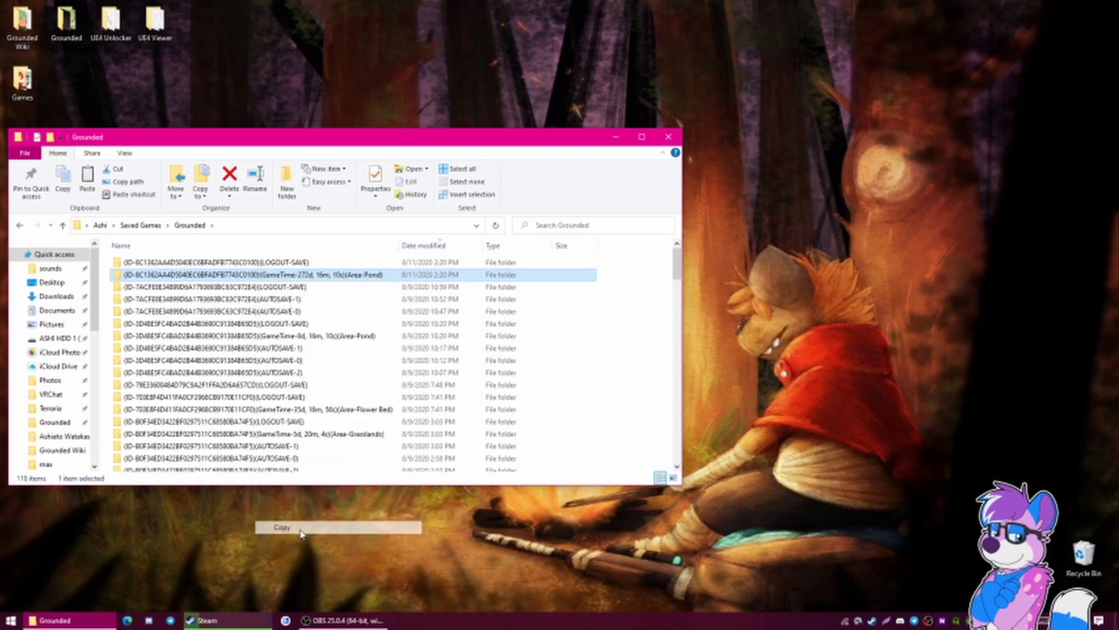
{"action": "left_click", "coordinate": [19, 226]}
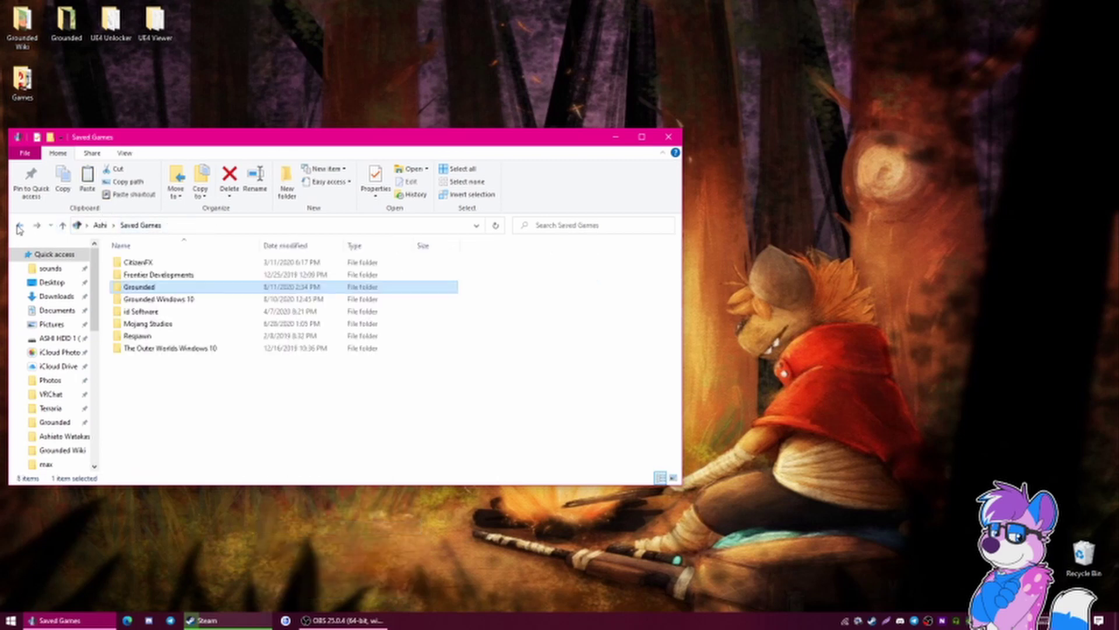
{"action": "left_click", "coordinate": [156, 300]}
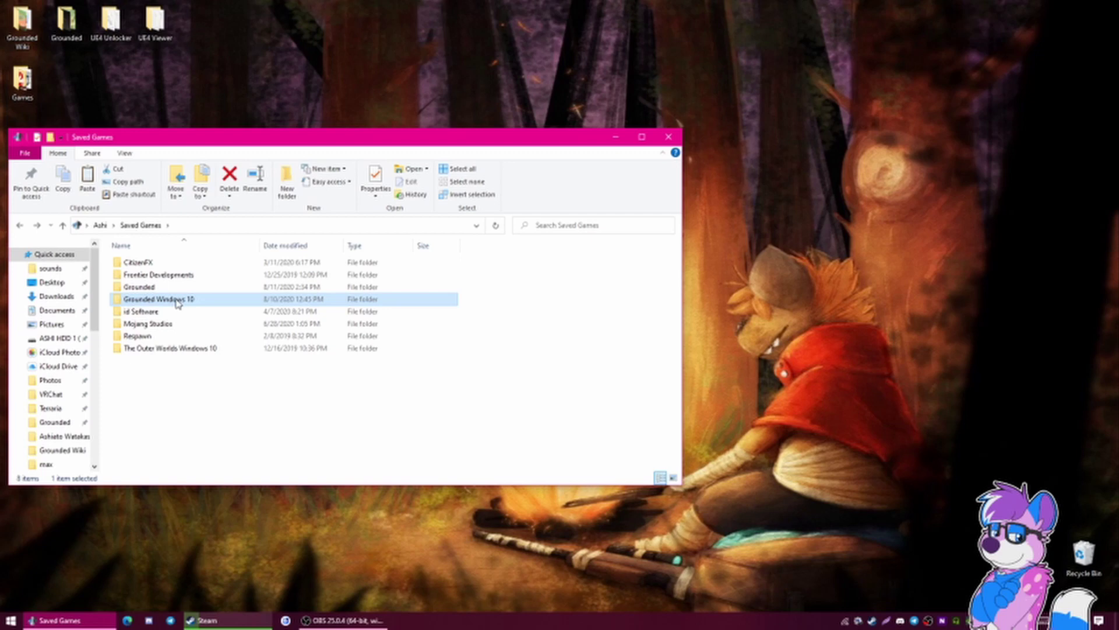
{"action": "double_click", "coordinate": [169, 300]}
{"action": "double_click", "coordinate": [166, 263]}
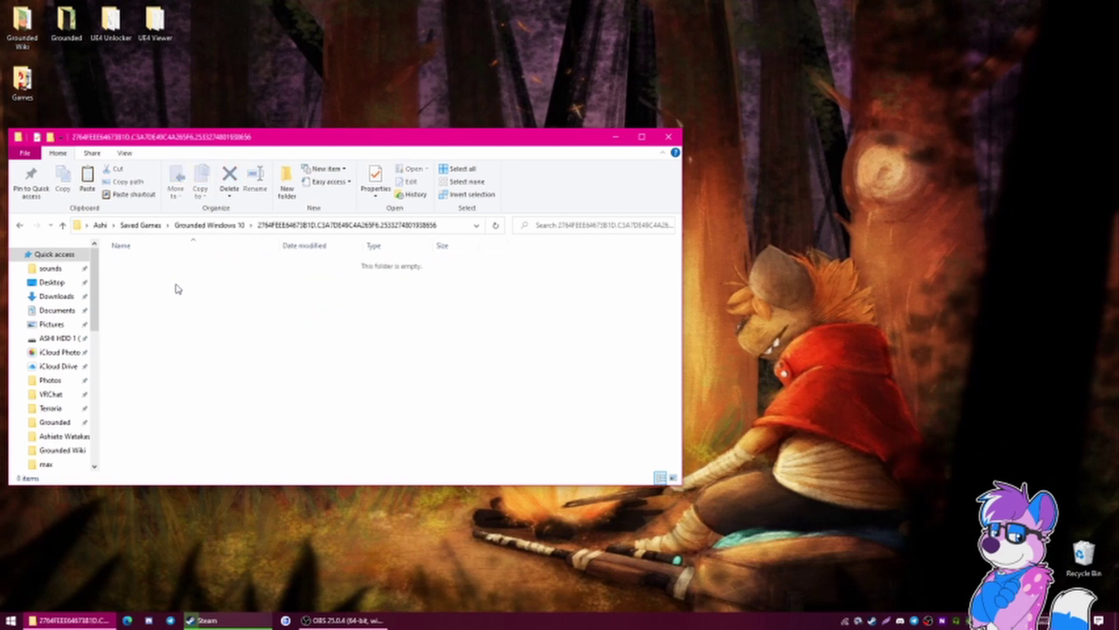
{"action": "key", "text": "ctrl+v"}
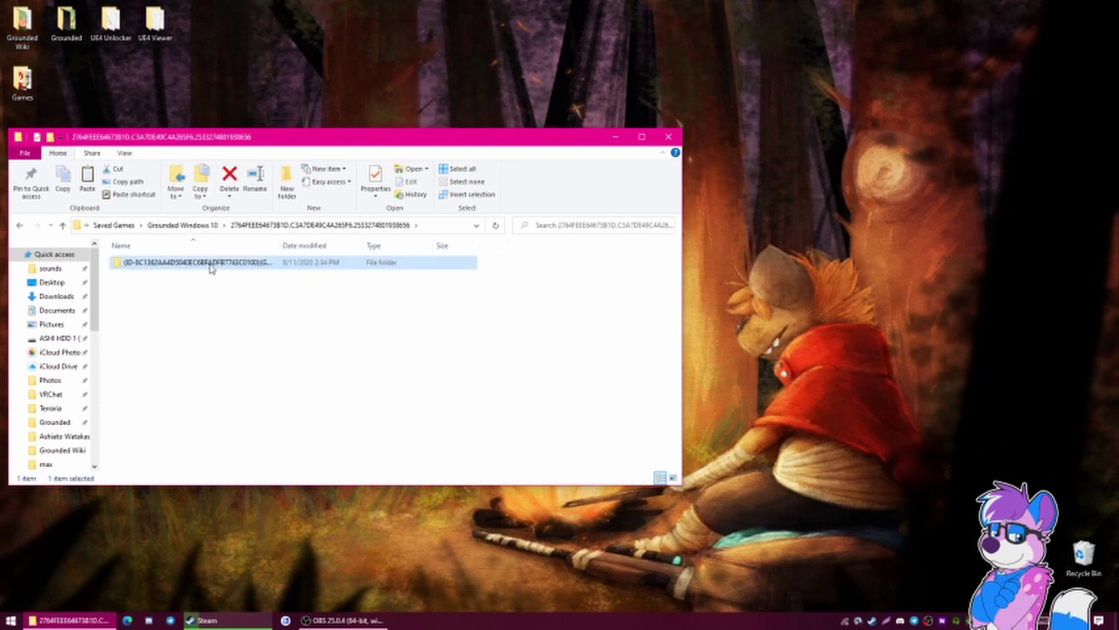
- Rename the copied save folder to only its hexadecimal ID, removing the "ID-" prefix, the parentheses, the game time and the area
{"action": "double_click", "coordinate": [278, 247]}
{"action": "right_click", "coordinate": [275, 261]}
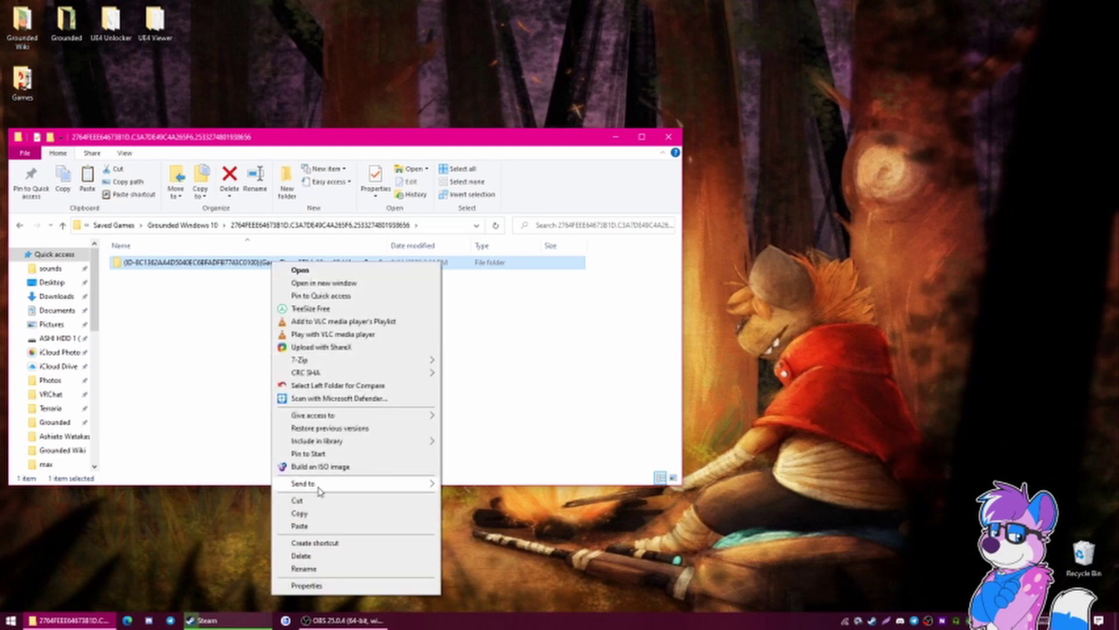
{"action": "left_click", "coordinate": [329, 568]}
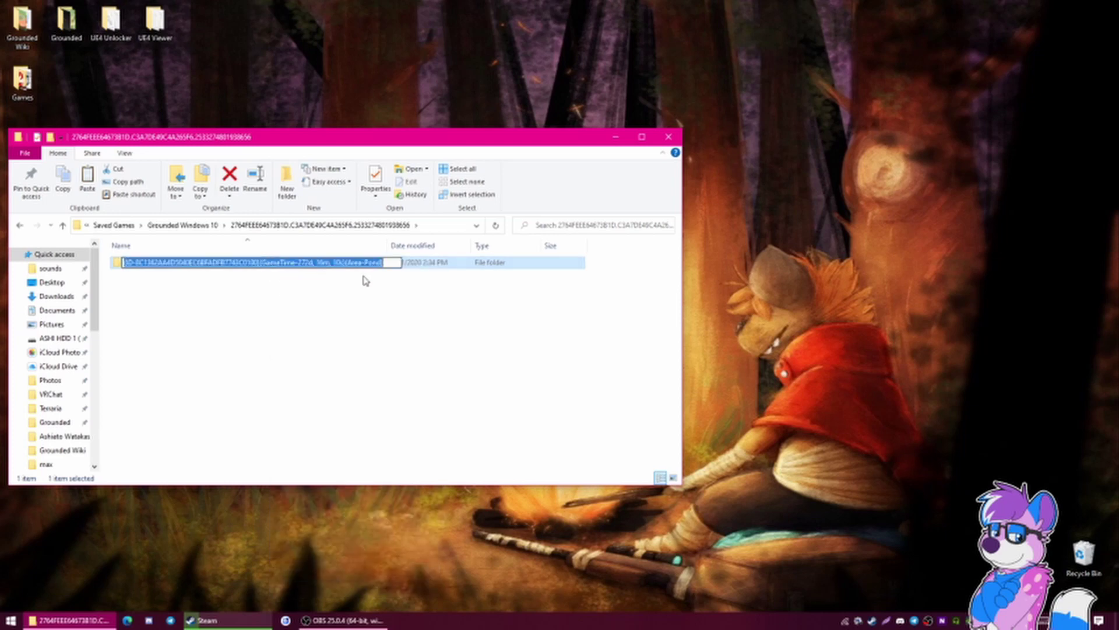
{"action": "left_click_drag", "start_coordinate": [386, 262], "coordinate": [307, 260]}
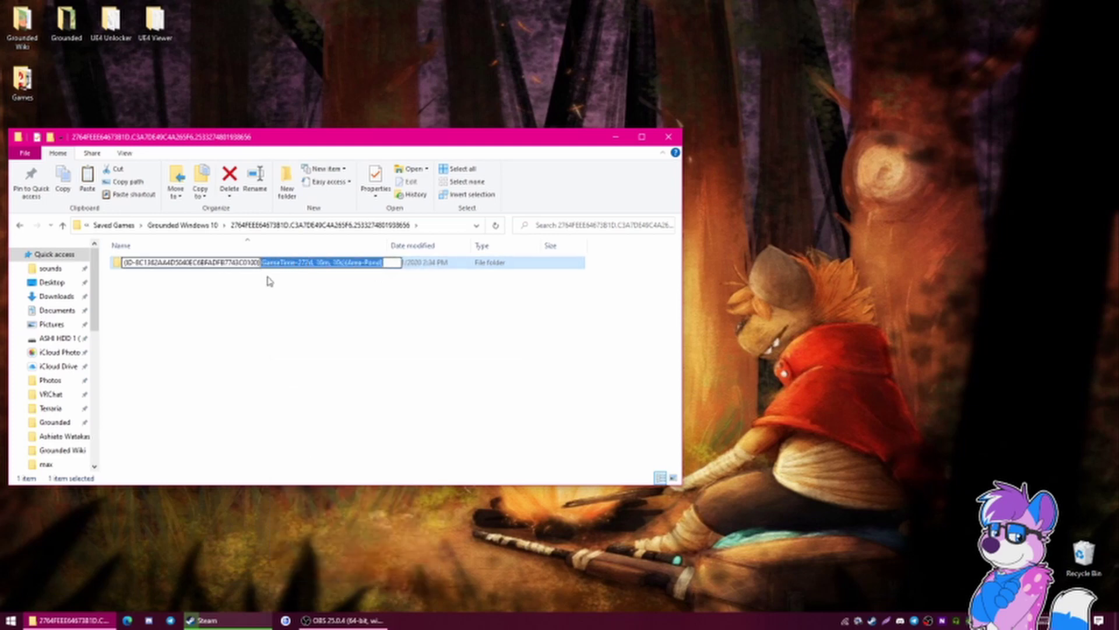
{"action": "key", "text": "BackSpace"}
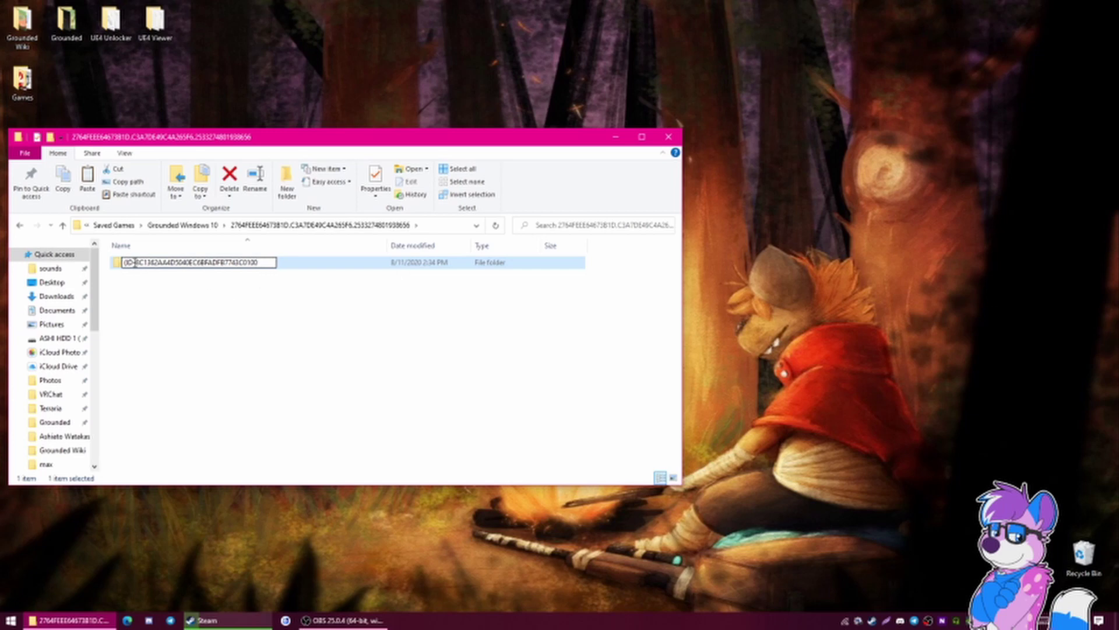
{"action": "key", "text": "BackSpace"}
{"action": "key", "text": "BackSpace"}
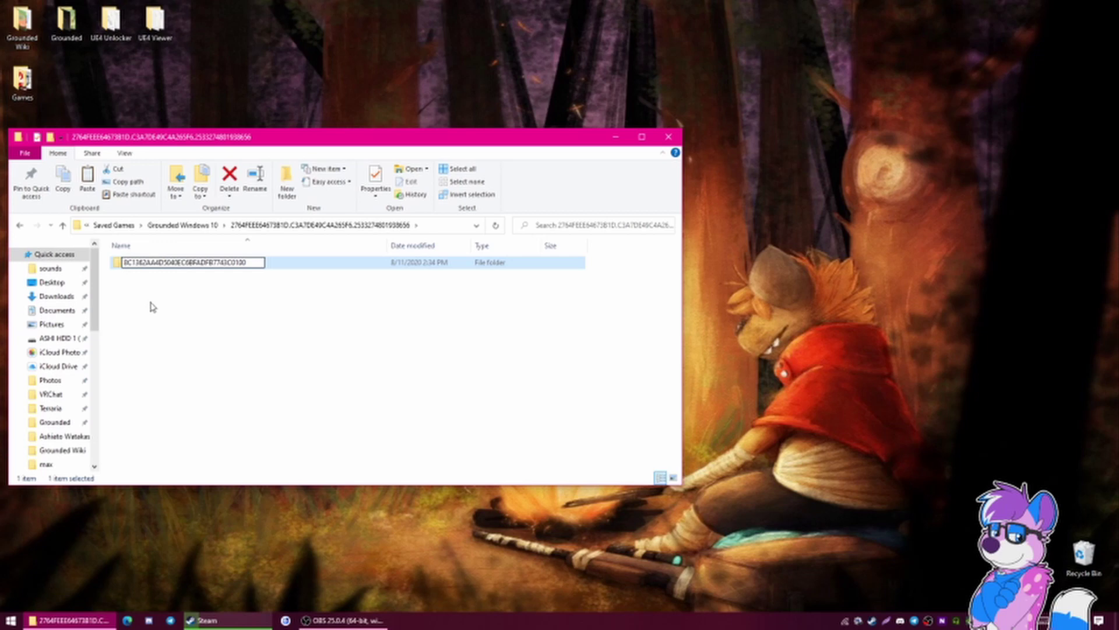
{"action": "left_click", "coordinate": [140, 274]}
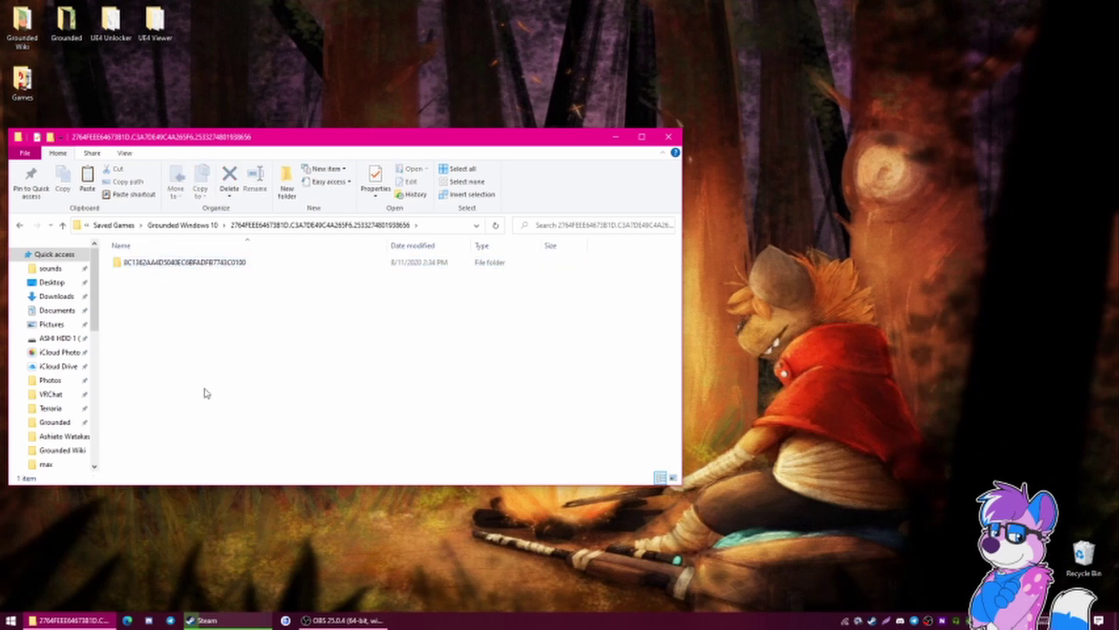
- Launch the Windows 10 version of Grounded and load the transferred save in single player
{"action": "key", "text": "super"}
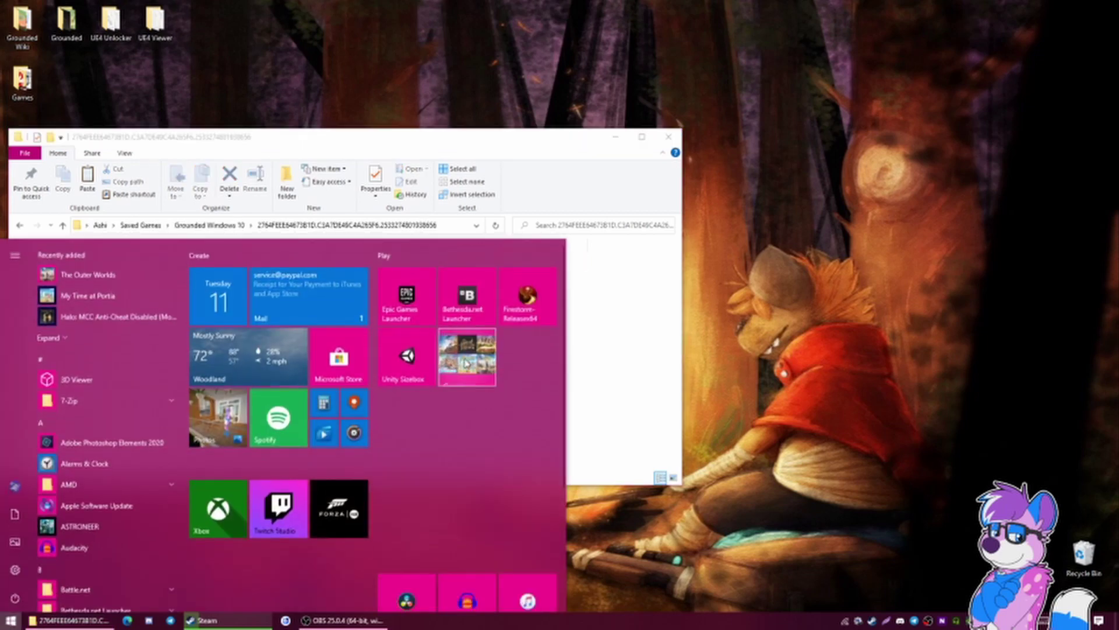
{"action": "left_click", "coordinate": [523, 421]}
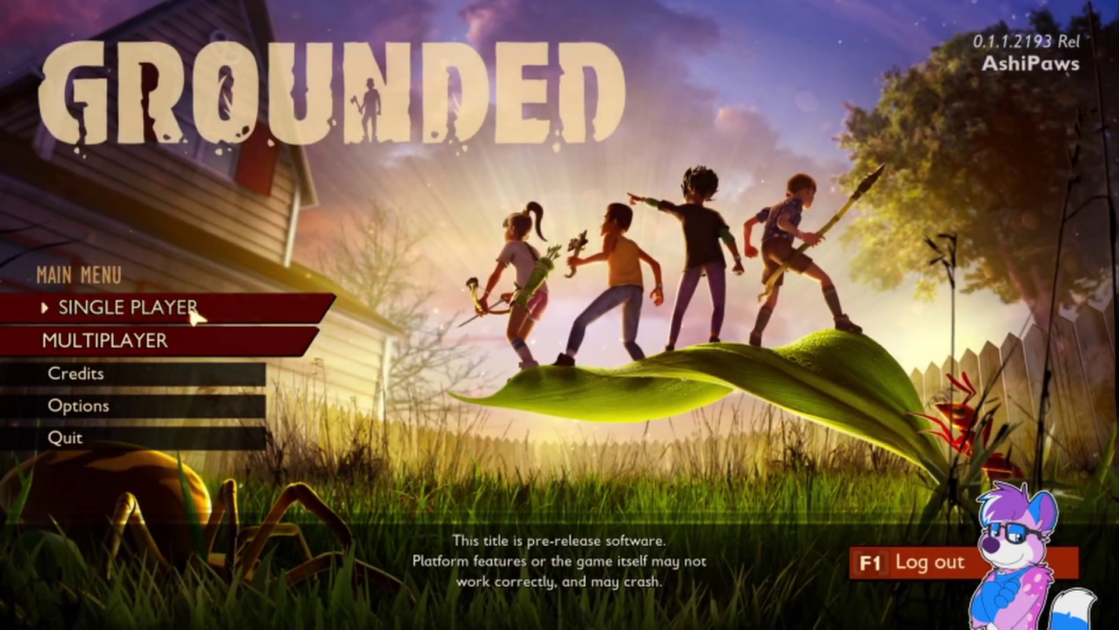
{"action": "left_click", "coordinate": [192, 309]}
{"action": "left_click", "coordinate": [190, 338]}
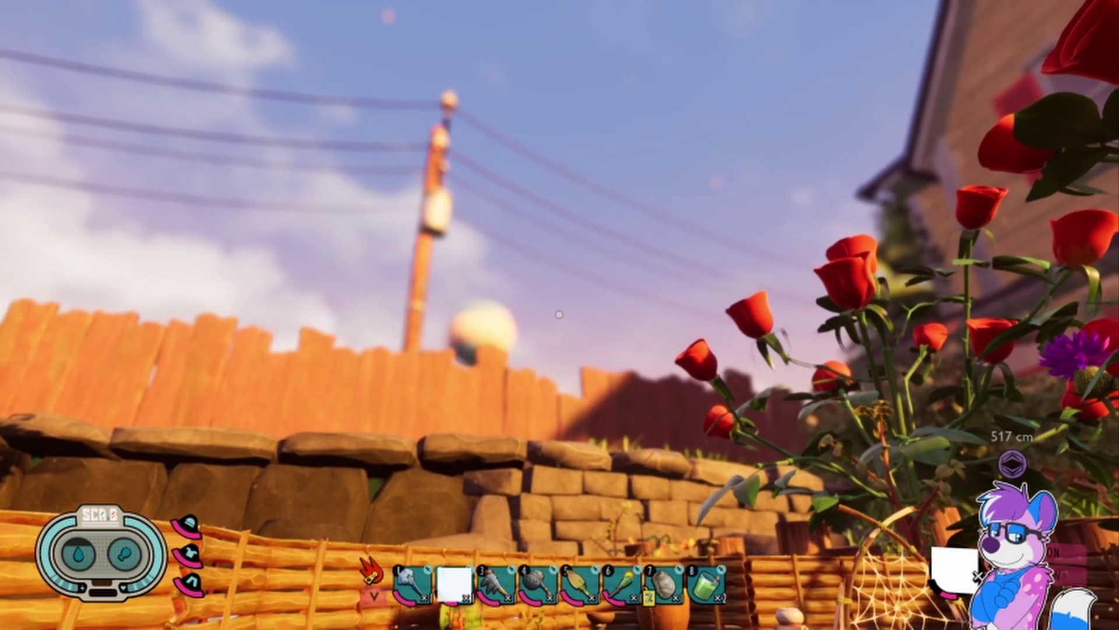
- Try the item in hotbar slot 2 of the loaded save and equip the Mint Mallet from slot 1
{"action": "left_click", "coordinate": [559, 315]}
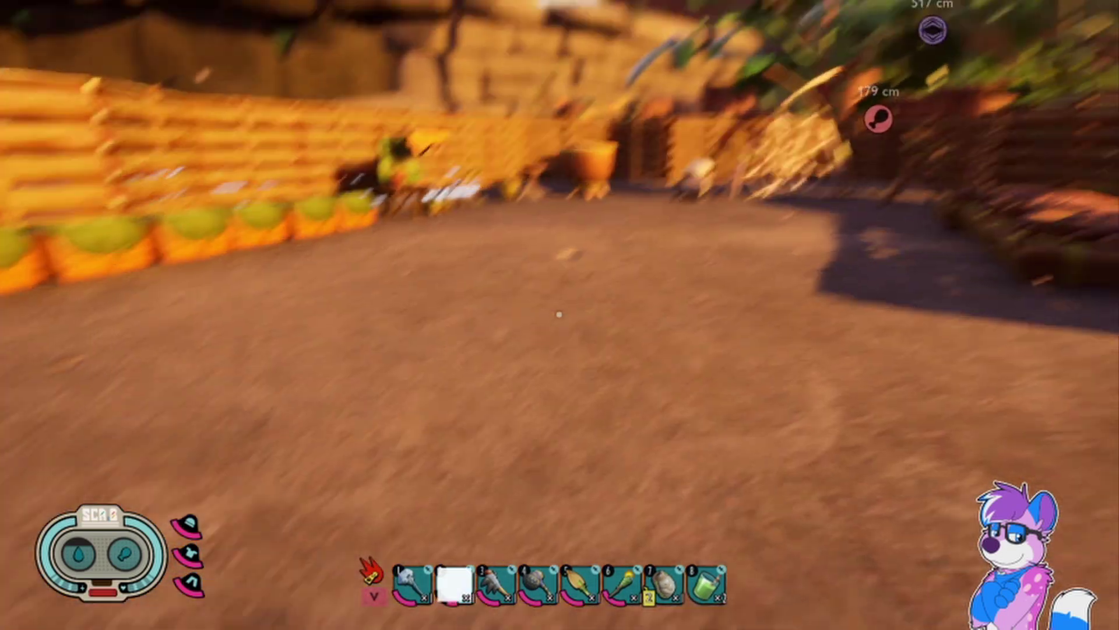
{"action": "key", "text": "2"}
{"action": "left_click", "coordinate": [559, 315]}
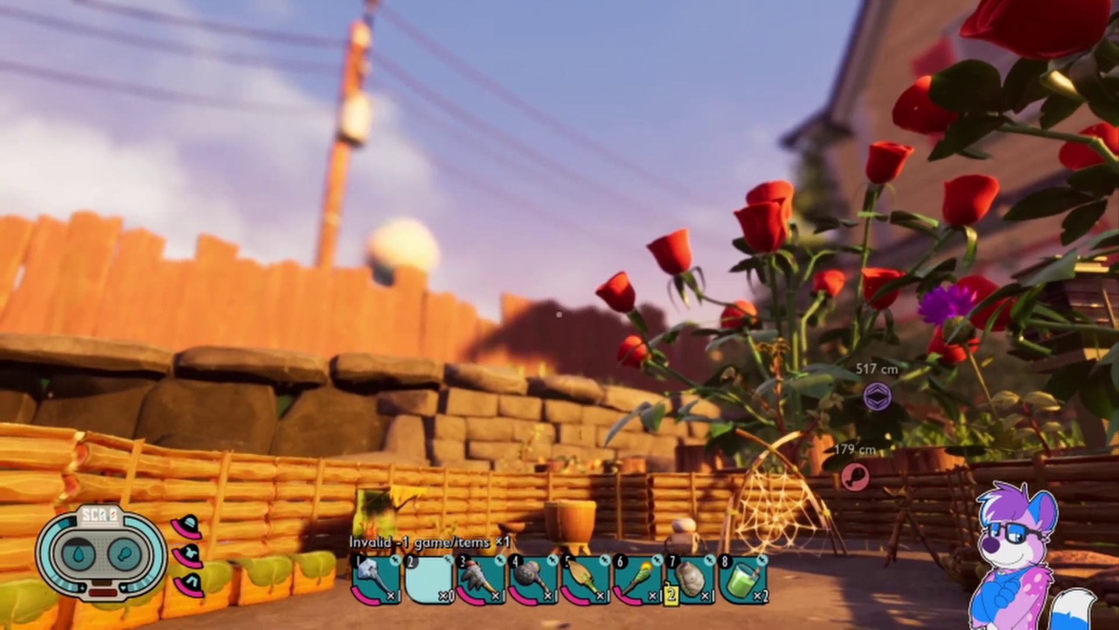
{"action": "mouse_move", "coordinate": [558, 314]}
{"action": "key", "text": "1"}
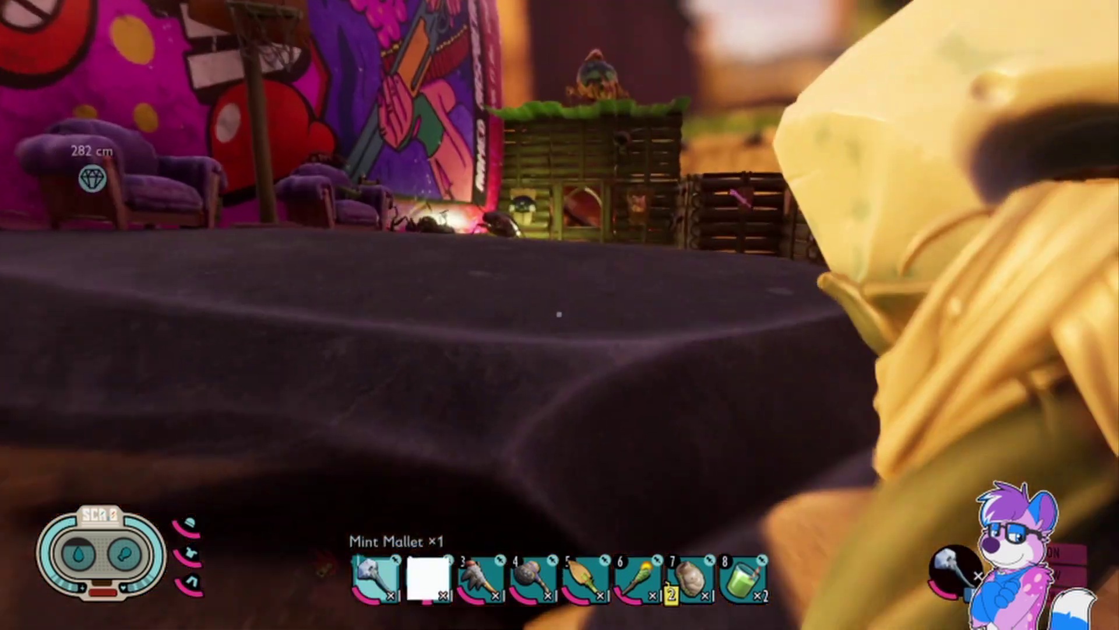
- Walk to the storage container beside the purple armchair and inspect its contents, including the Tactical Harpoon Gun
{"action": "key", "text": "w"}
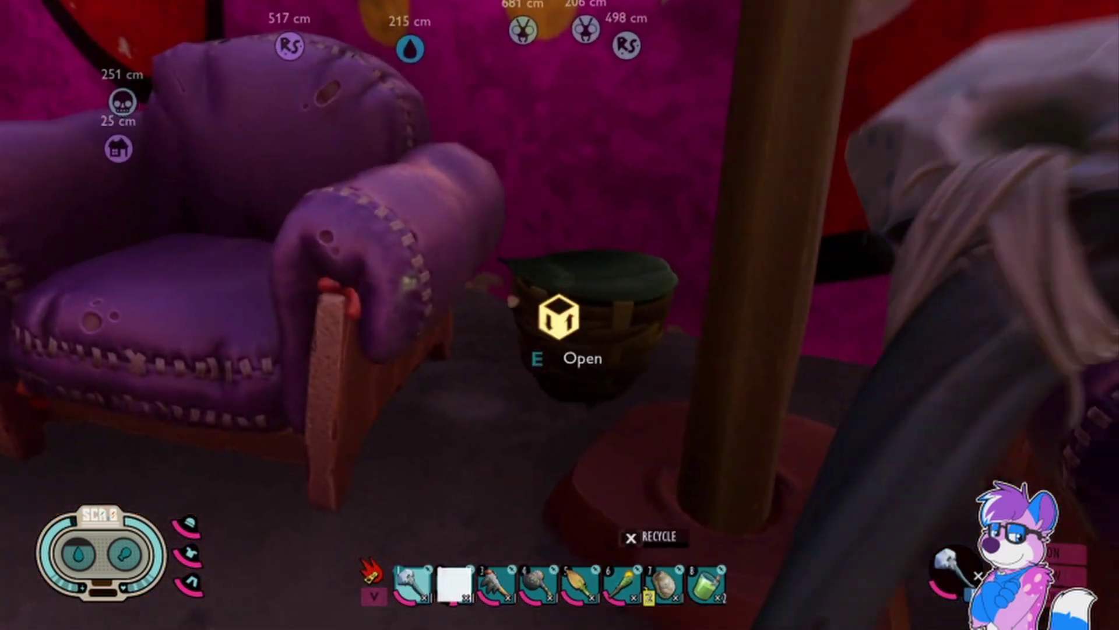
{"action": "key", "text": "e"}
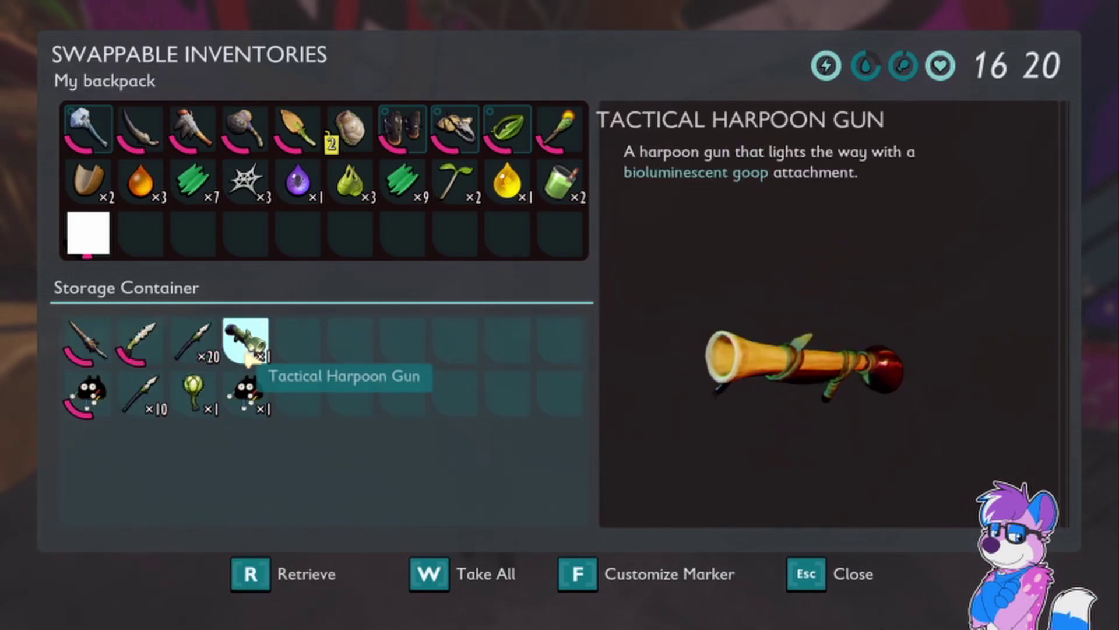
{"action": "key", "text": "Escape"}
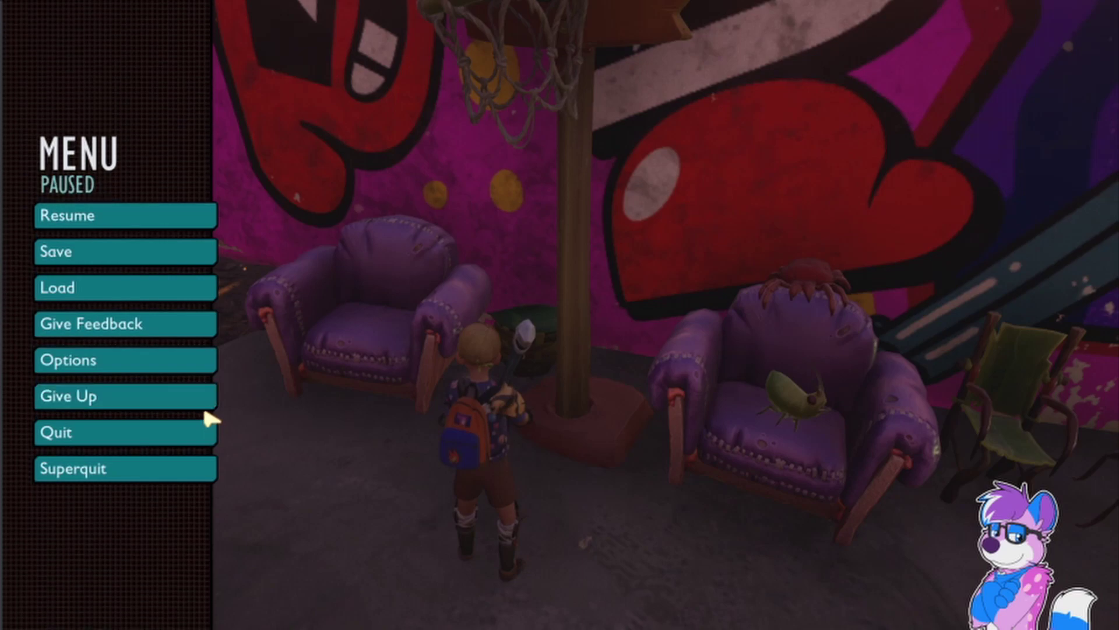
- Switch back to File Explorer and select the renamed save folder in the Grounded Windows 10 account subfolder
{"action": "key", "text": "alt+Tab"}
{"action": "left_click", "coordinate": [178, 263]}
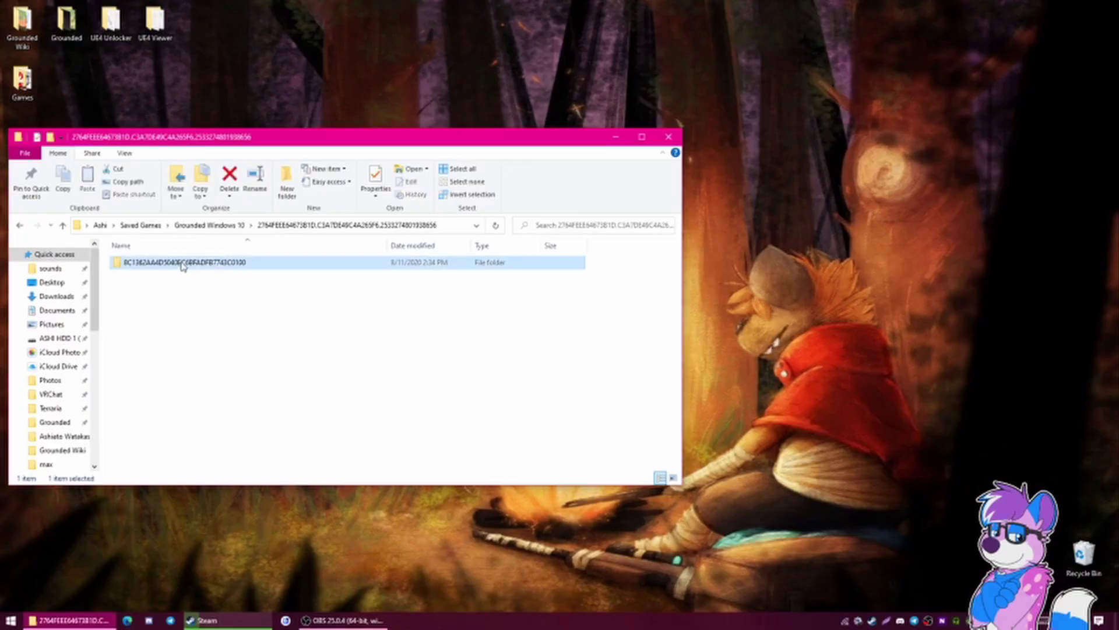